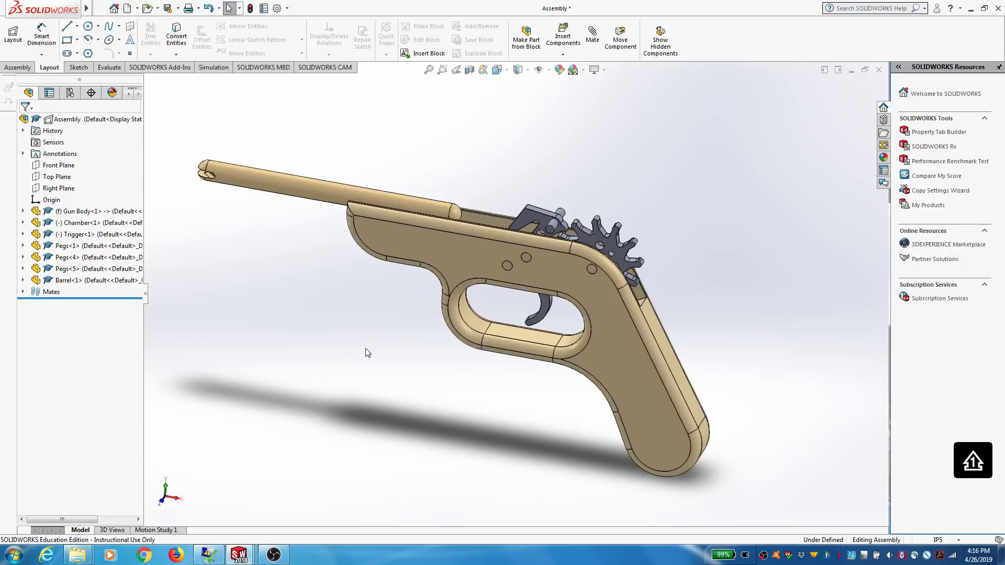
# Step: Cut the assembly with a planar section view, offsetting the plane slightly to expose the chamber and trigger
pyautogui.click(470, 70)
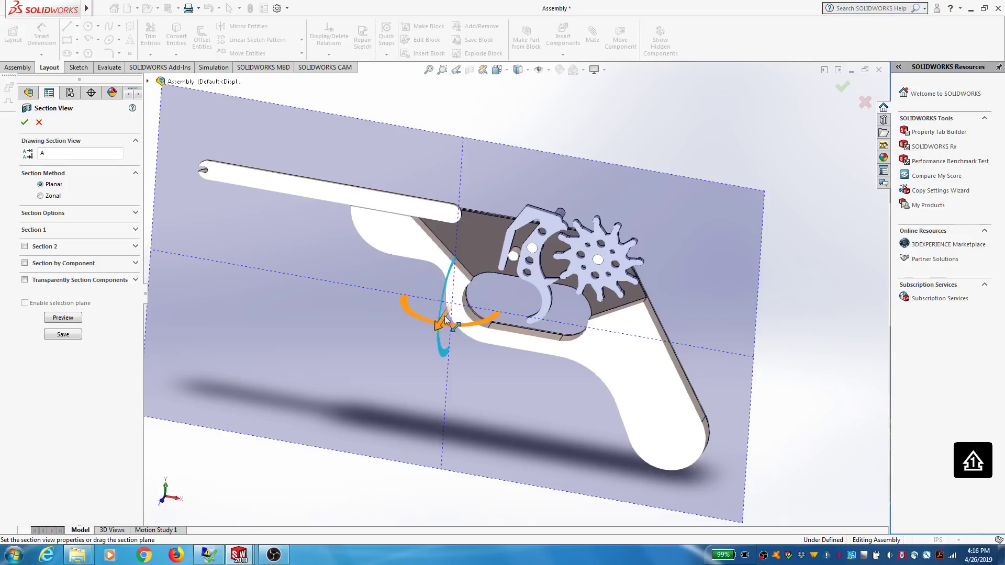
pyautogui.moveTo(443, 328)
pyautogui.mouseDown()
pyautogui.moveTo(434, 330)
pyautogui.moveTo(444, 317)
pyautogui.moveTo(437, 328)
pyautogui.mouseUp()
pyautogui.click(24, 123)
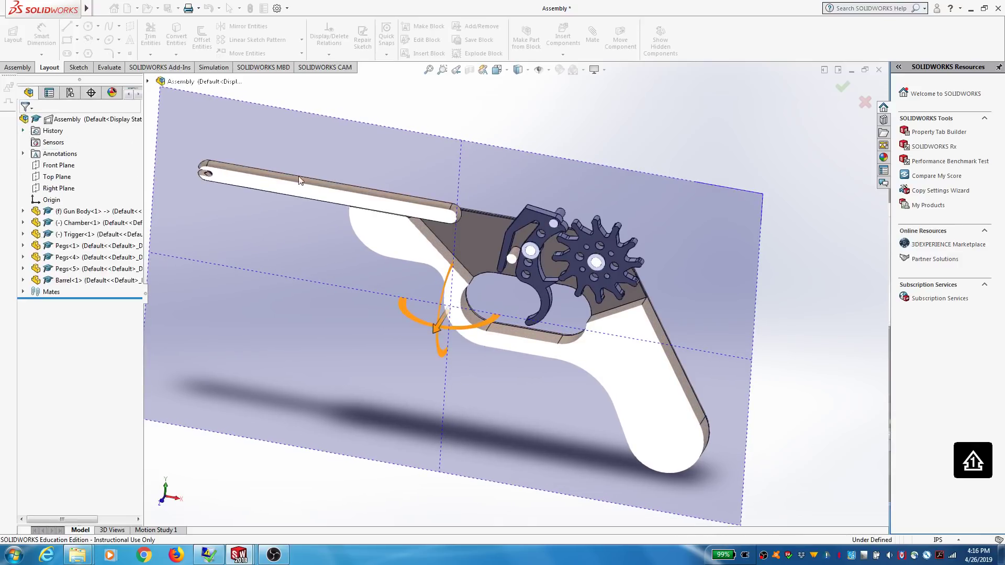
pyautogui.click(470, 70)
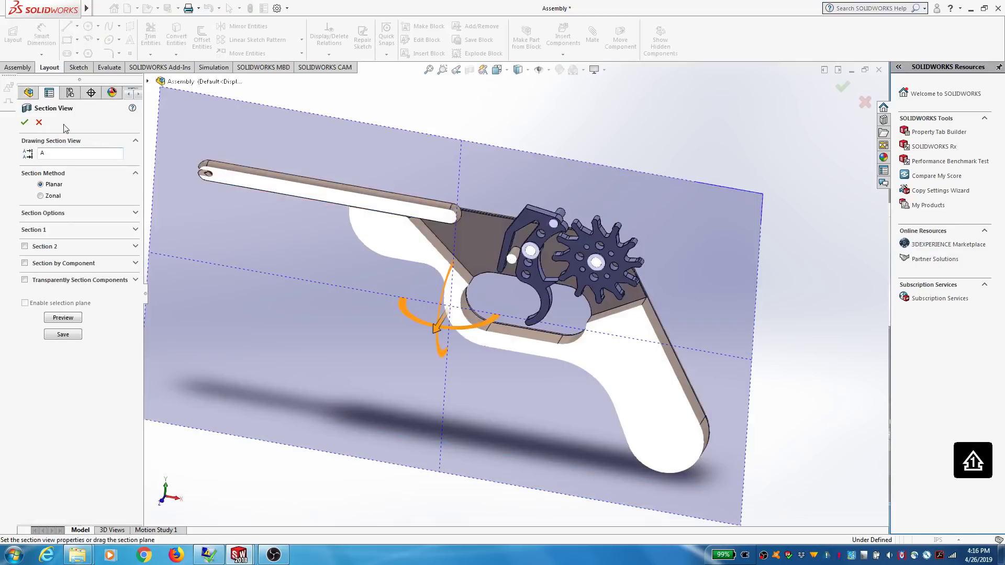
pyautogui.click(25, 123)
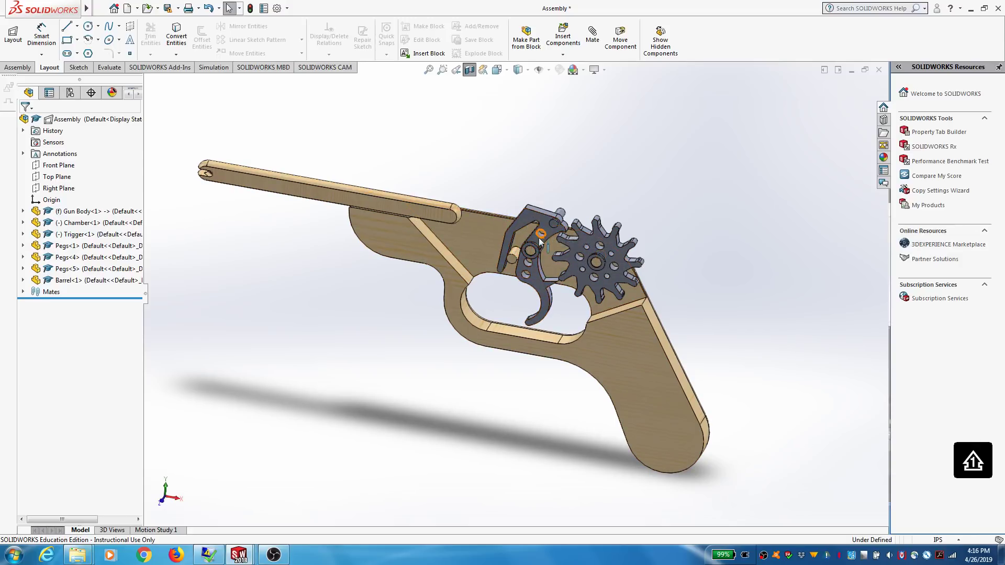
# Step: Examine how the chamber wheel and the trigger fit together inside the sectioned gun body
pyautogui.moveTo(580, 244); pyautogui.dragTo(571, 233)
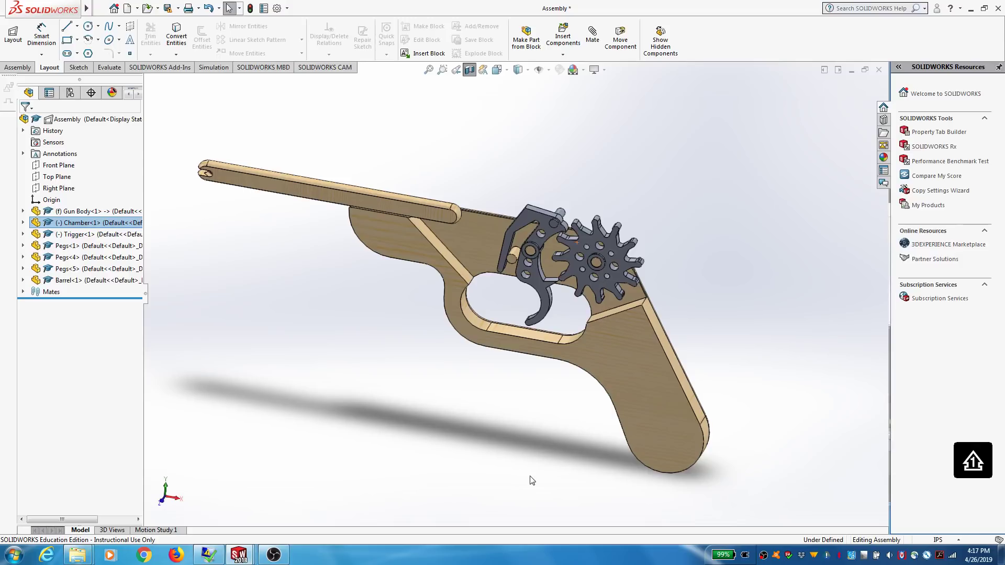
pyautogui.scroll(-2, 528, 417)
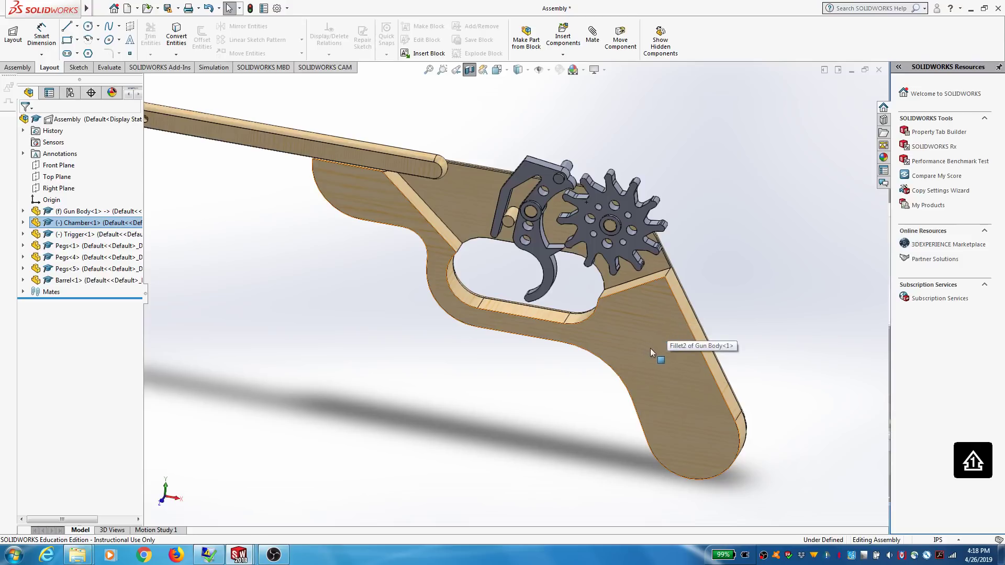
pyautogui.scroll(3, 652, 350)
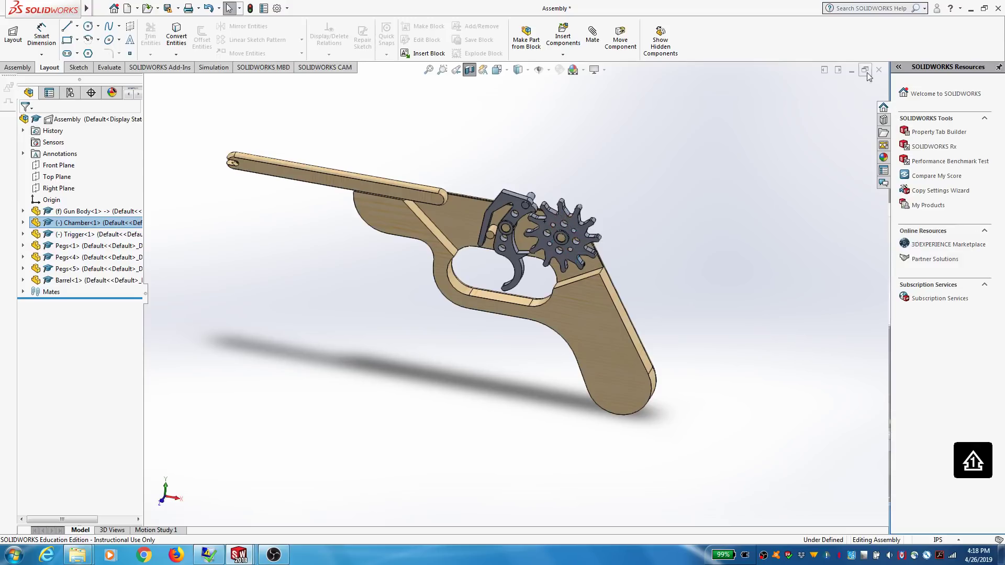
# Step: Examine the finished Chamber-Drawing sheet, comparing its section and detail views with the sectioned assembly
pyautogui.click(851, 70)
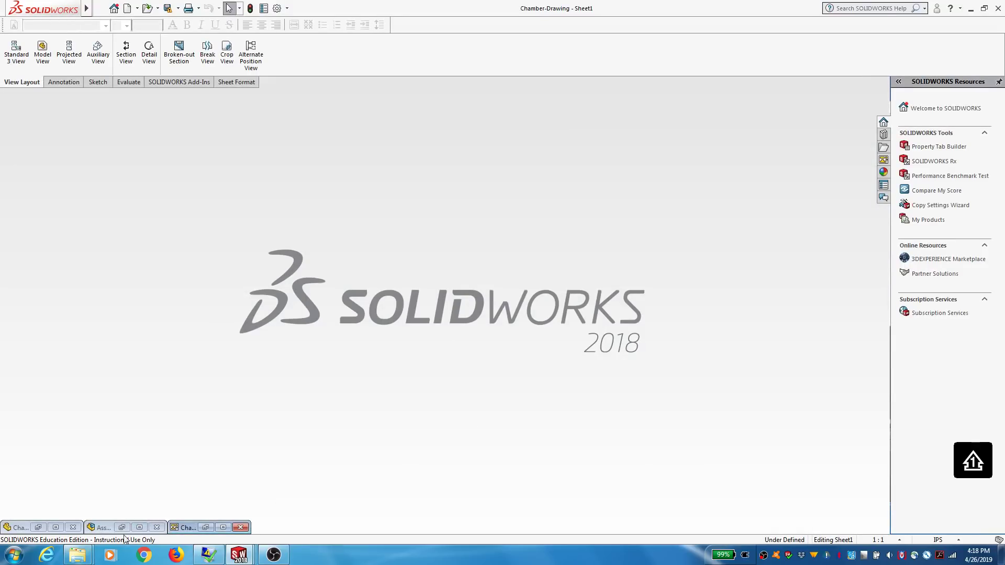
pyautogui.click(223, 527)
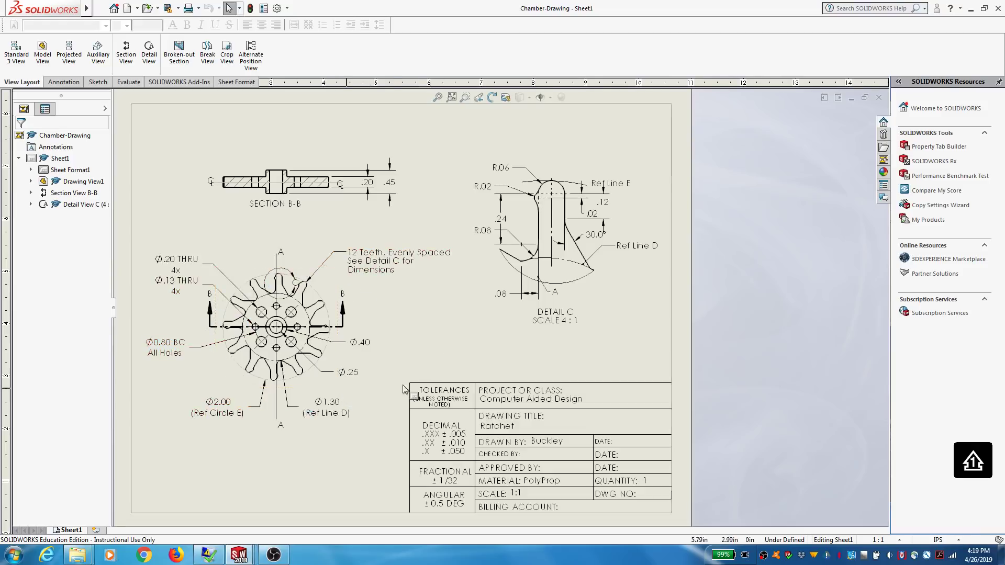
pyautogui.click(851, 99)
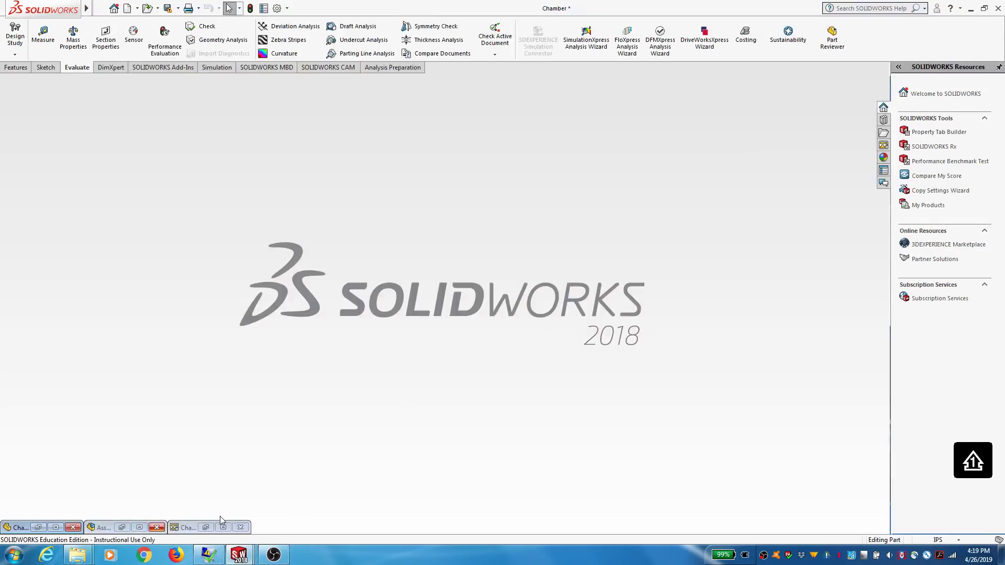
pyautogui.click(139, 527)
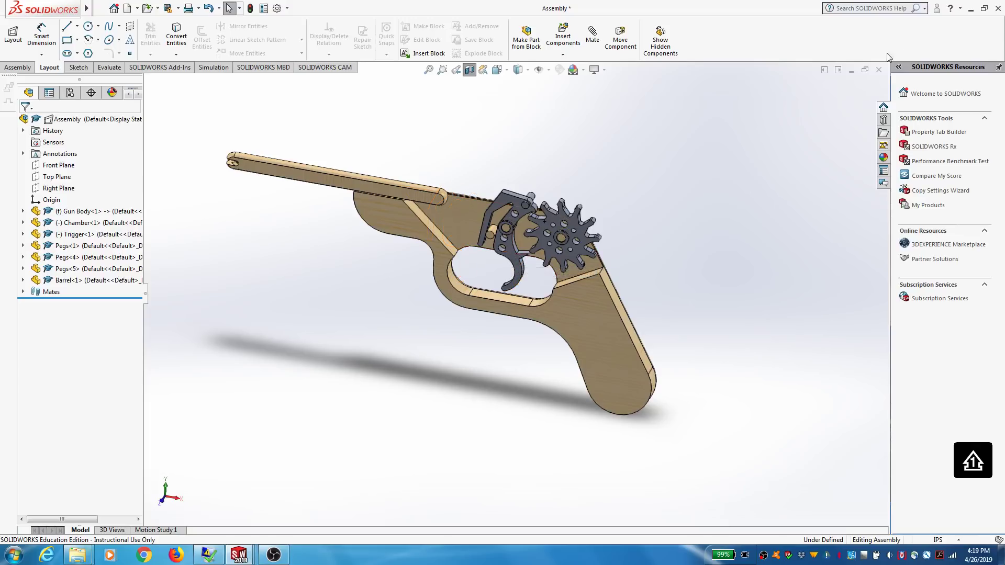
pyautogui.click(851, 72)
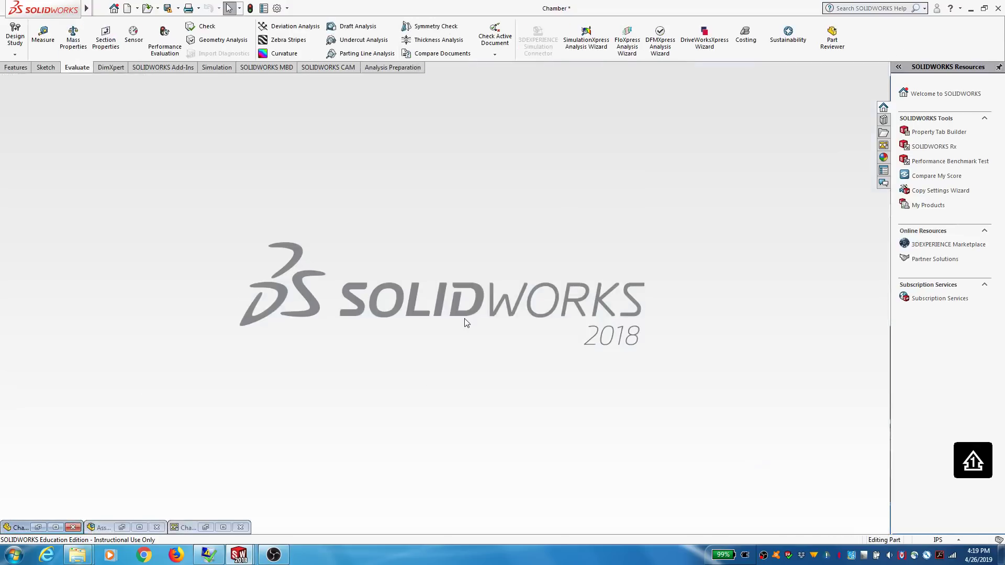
pyautogui.click(224, 528)
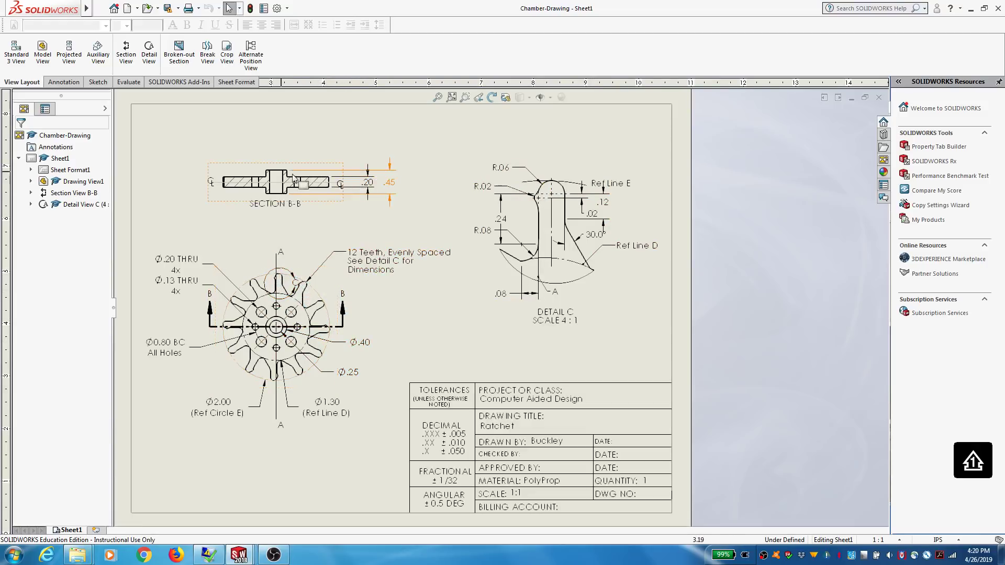
pyautogui.click(851, 98)
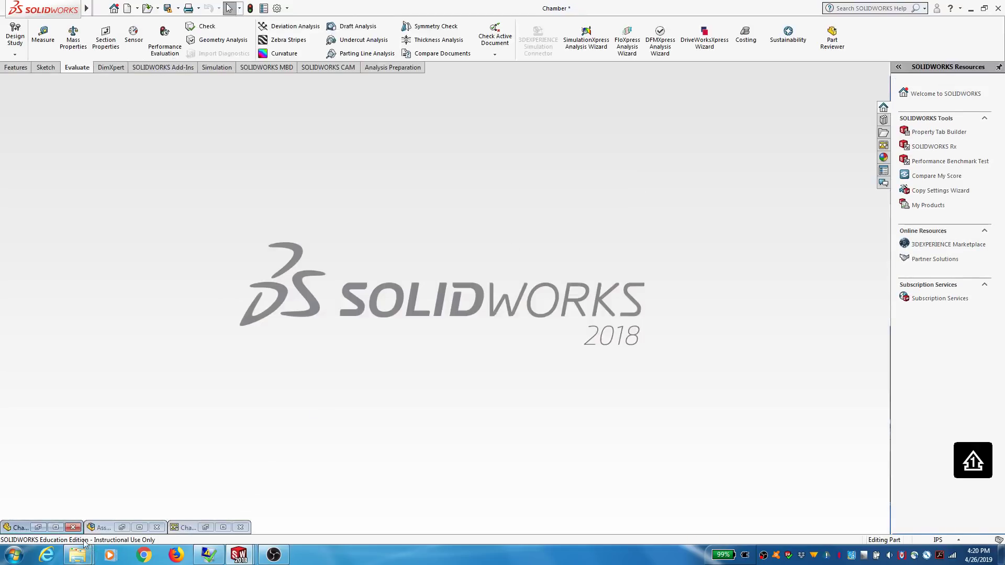
# Step: Bring up the Chamber part and start a new drawing from it
pyautogui.click(61, 528)
pyautogui.moveTo(645, 231); pyautogui.dragTo(616, 235, button='middle')
pyautogui.scroll(-2, 617, 237)
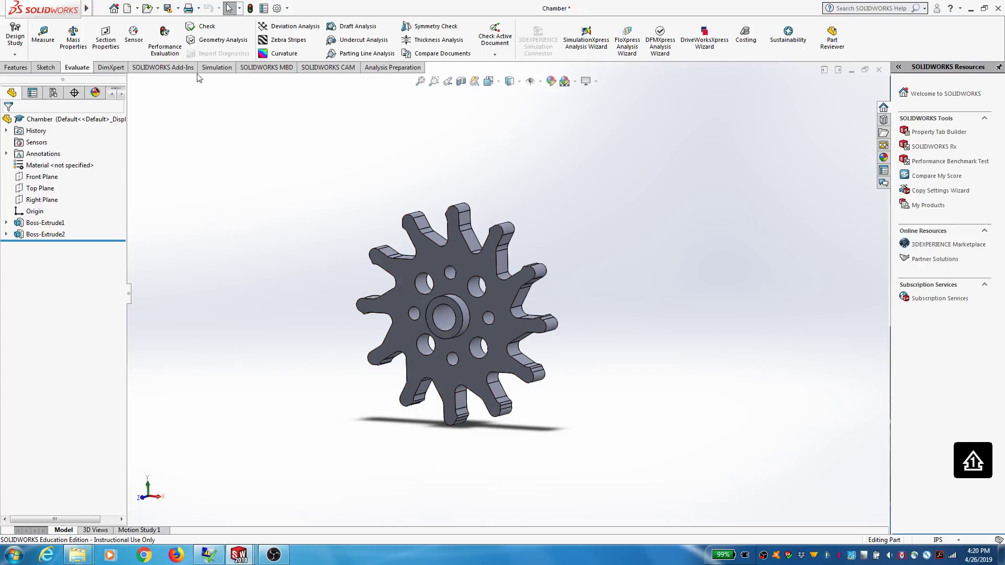
pyautogui.click(138, 8)
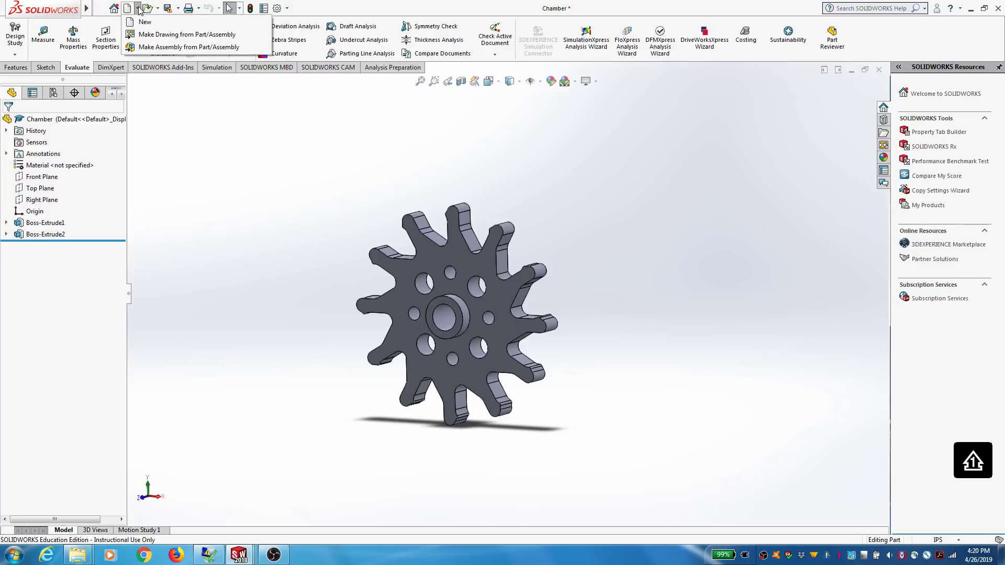
pyautogui.click(140, 32)
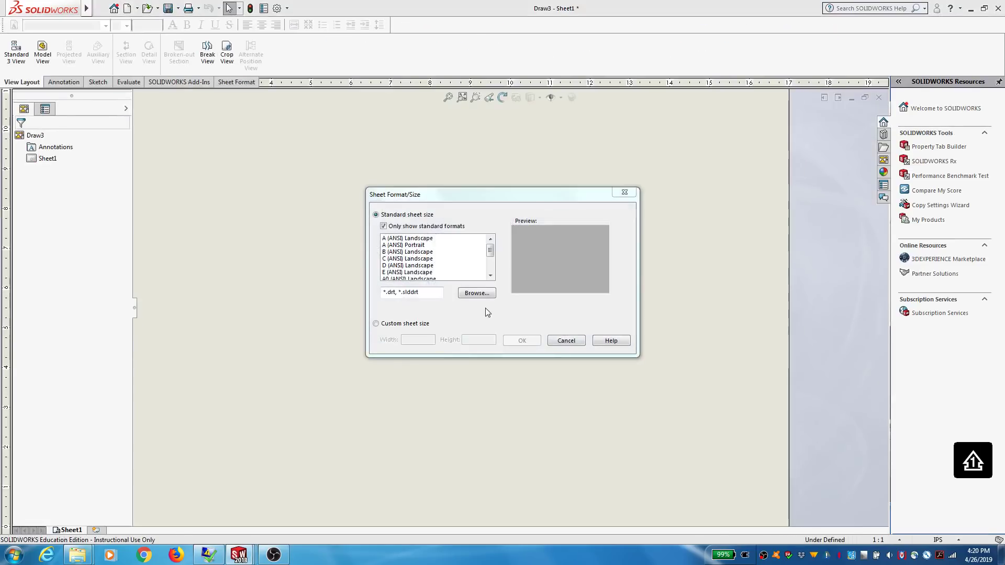
# Step: Apply the sheet format 2017_22_02_udblock_in.slddrt from the Desktop to the new drawing
pyautogui.click(474, 293)
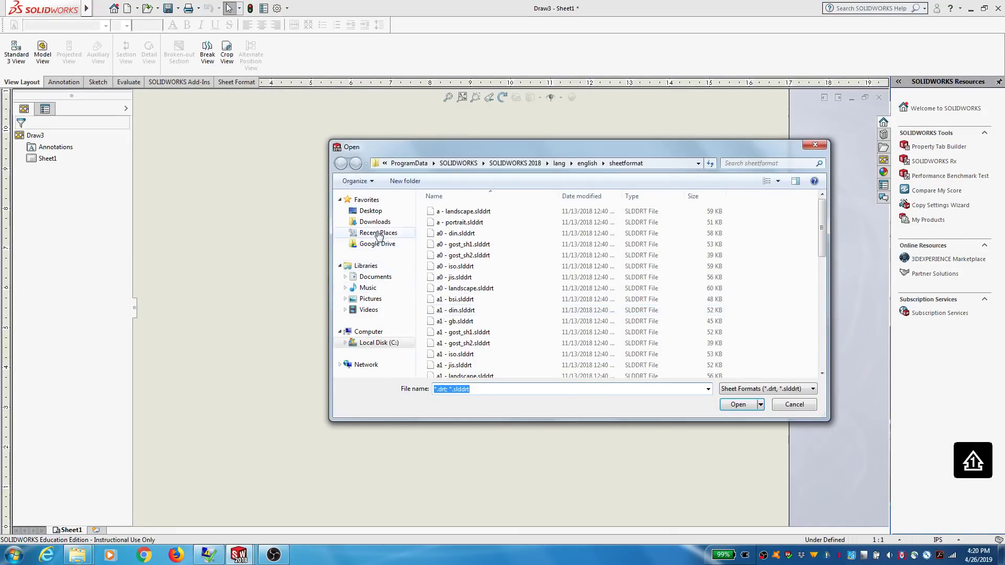
pyautogui.click(371, 212)
pyautogui.click(475, 285)
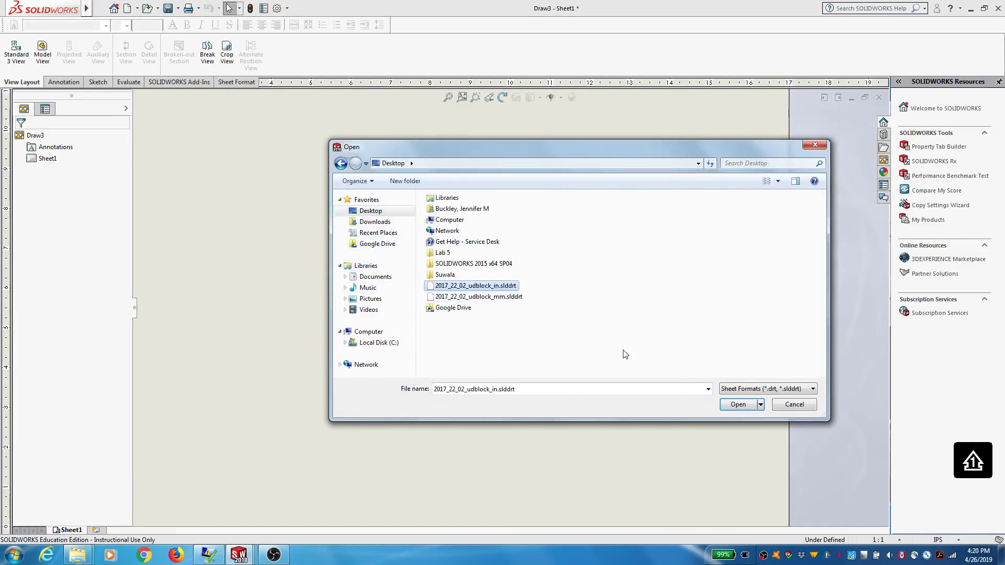
pyautogui.click(737, 405)
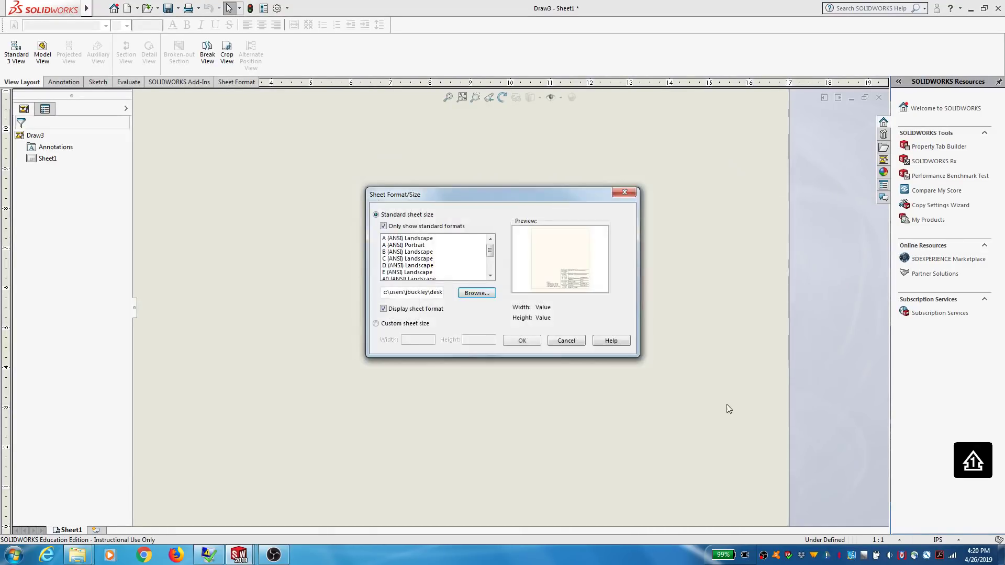
pyautogui.click(522, 341)
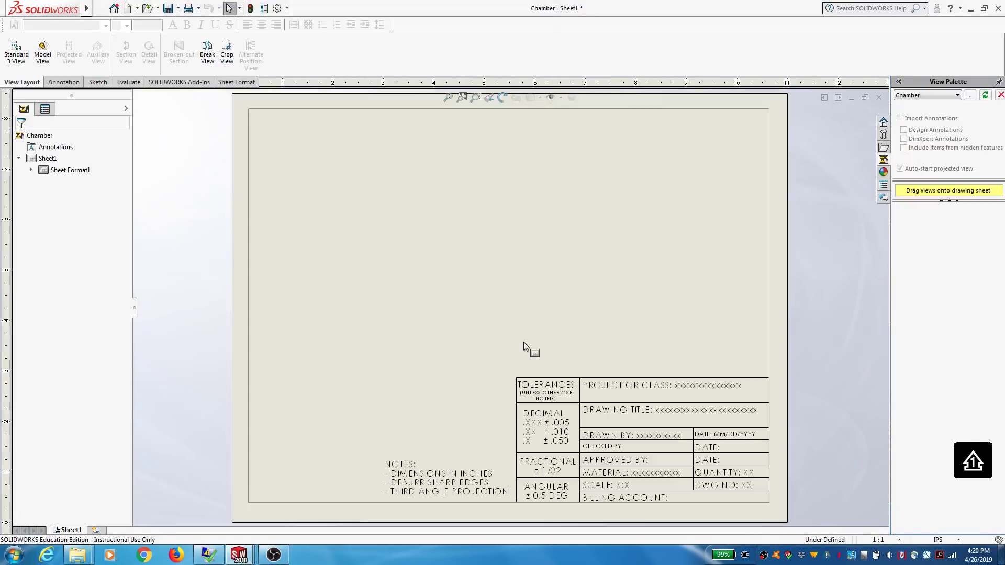
# Step: Place the chamber's Front view on the sheet, above and to the left of the title block, without adding projected views
pyautogui.moveTo(919, 226); pyautogui.dragTo(431, 295)
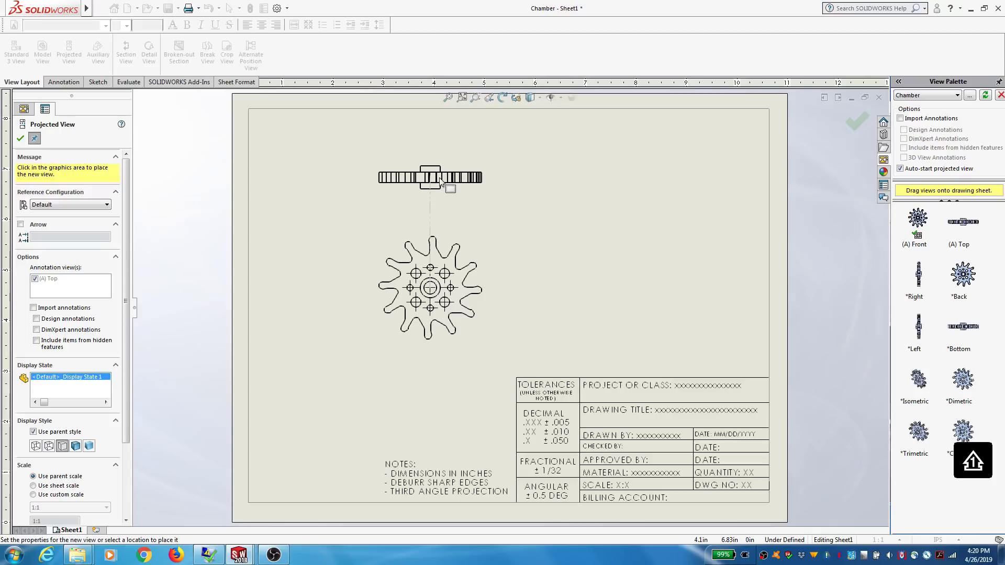
pyautogui.press('Escape')
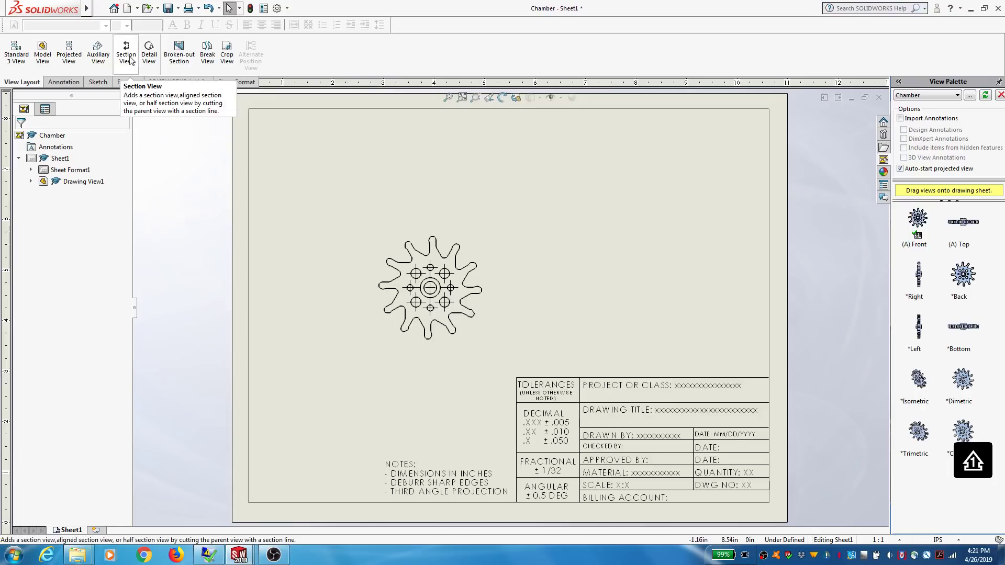
# Step: Create a section view with a horizontal cutting line through the chamber's centre and place it above the front view
pyautogui.click(67, 82)
pyautogui.click(31, 84)
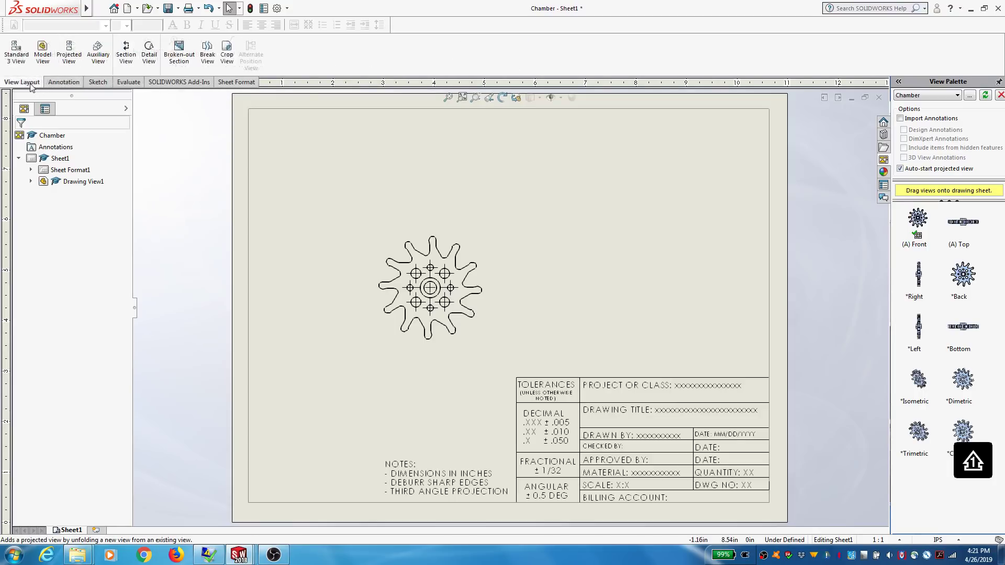
pyautogui.click(126, 57)
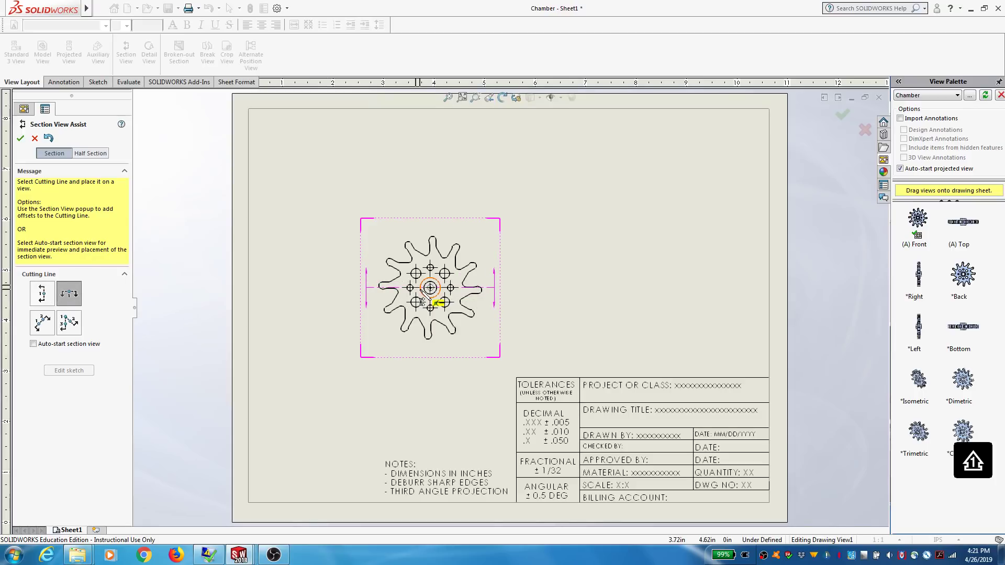
pyautogui.click(42, 294)
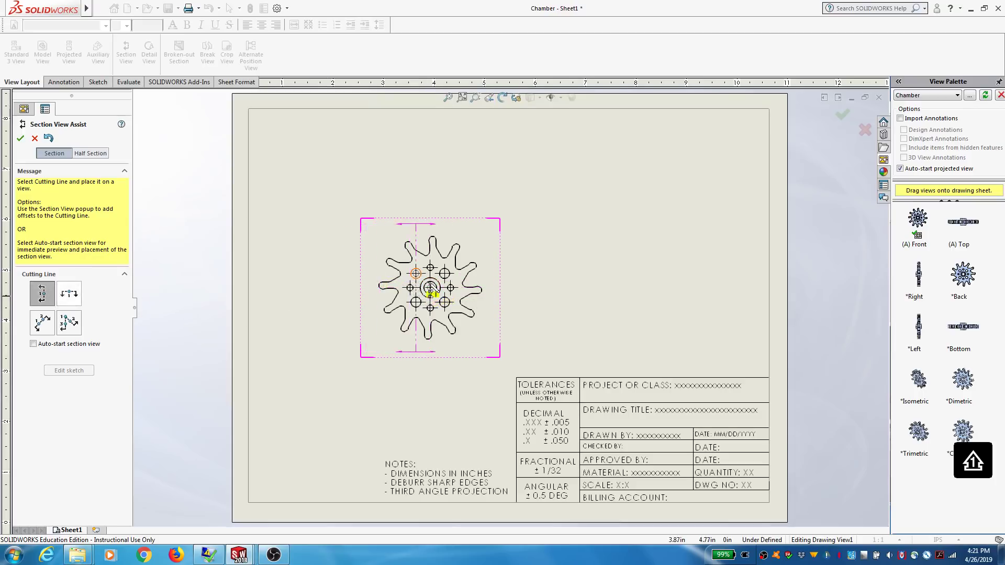
pyautogui.click(69, 294)
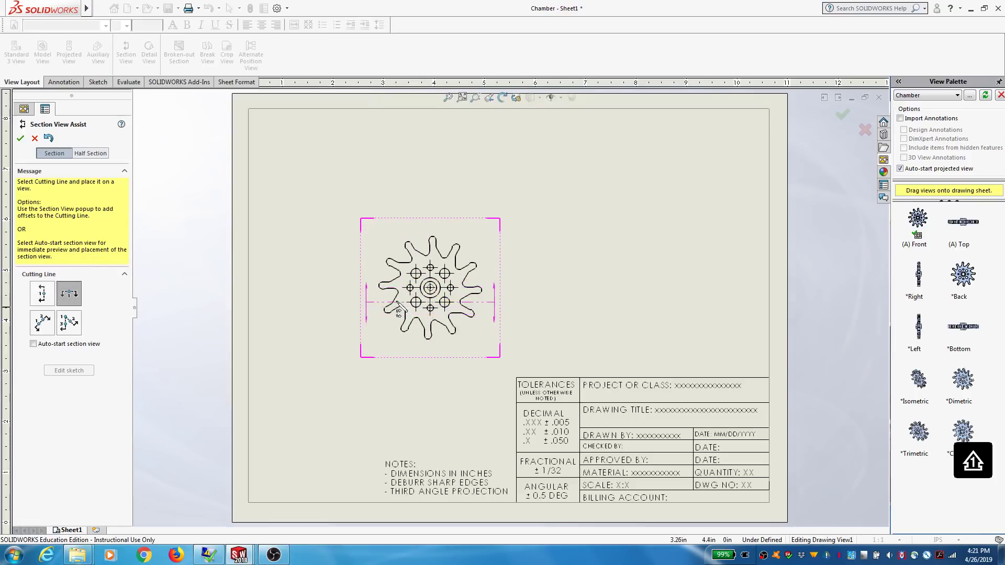
pyautogui.click(431, 287)
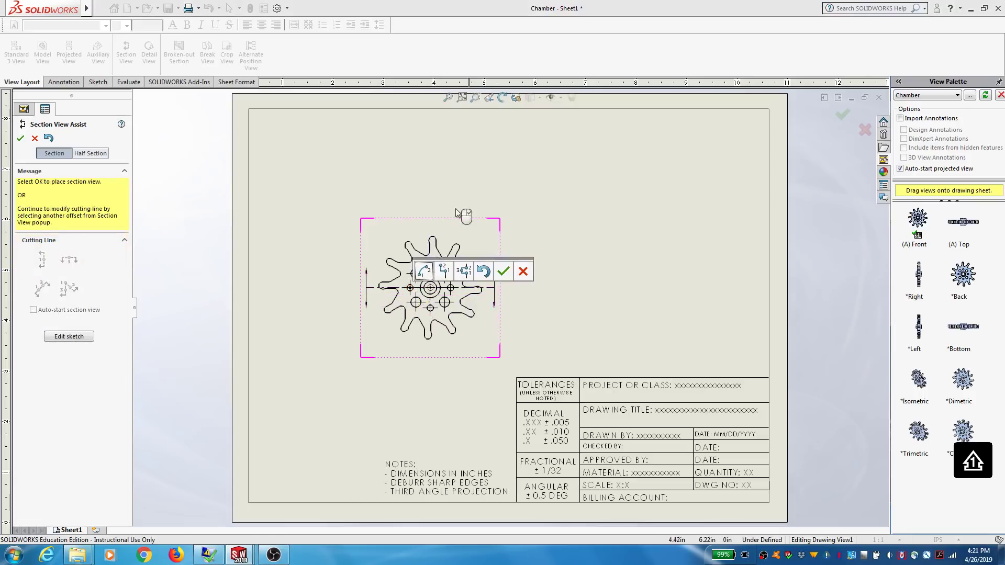
pyautogui.click(504, 271)
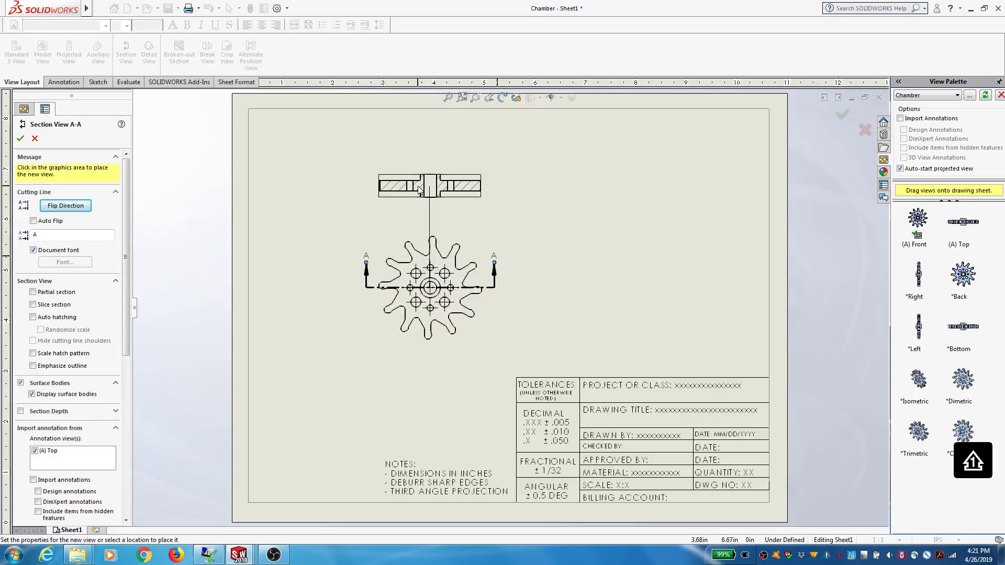
pyautogui.click(420, 191)
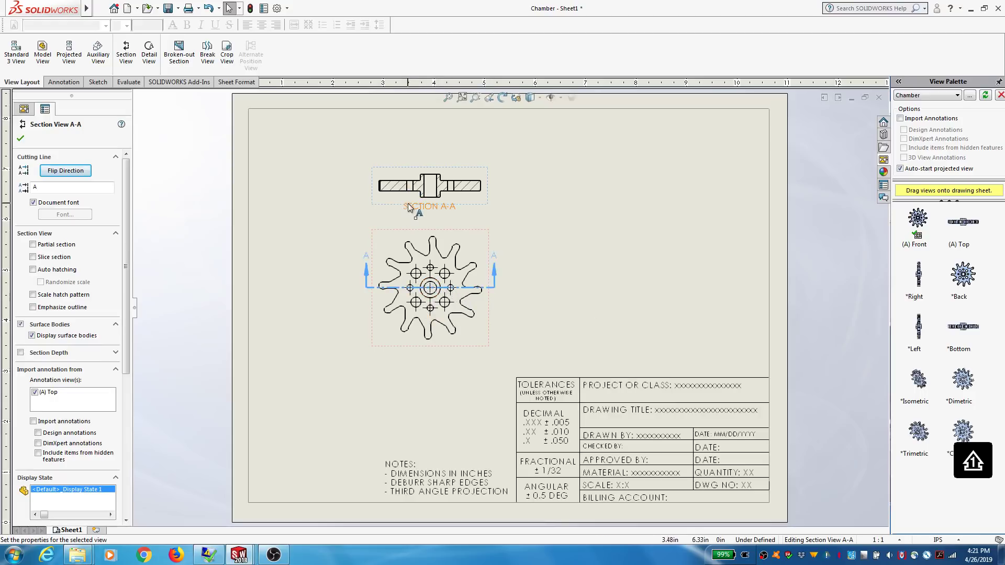
pyautogui.click(21, 138)
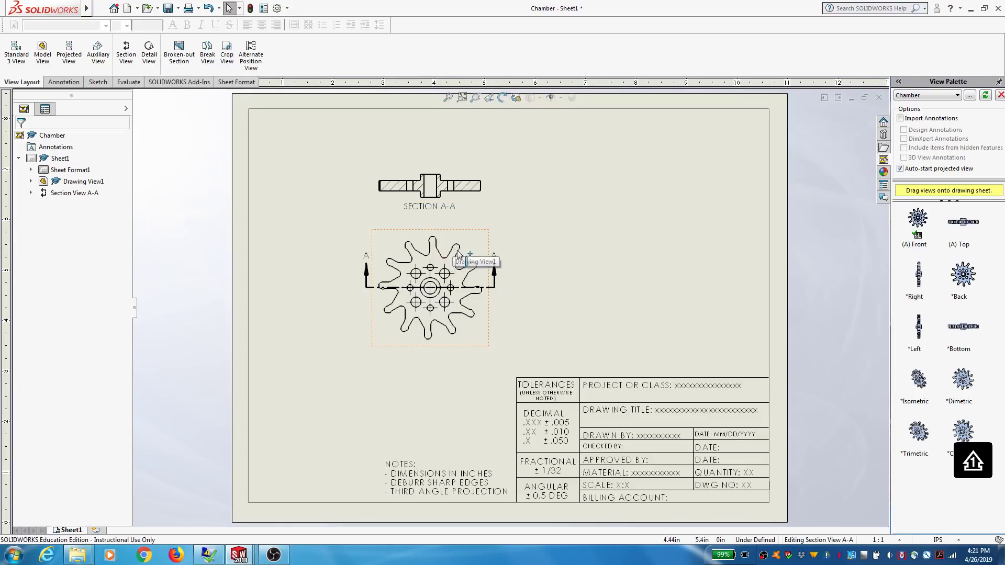
# Step: Create a detail view from a circle around the chamber's upper-right tooth and place it to the right of the section view
pyautogui.click(150, 57)
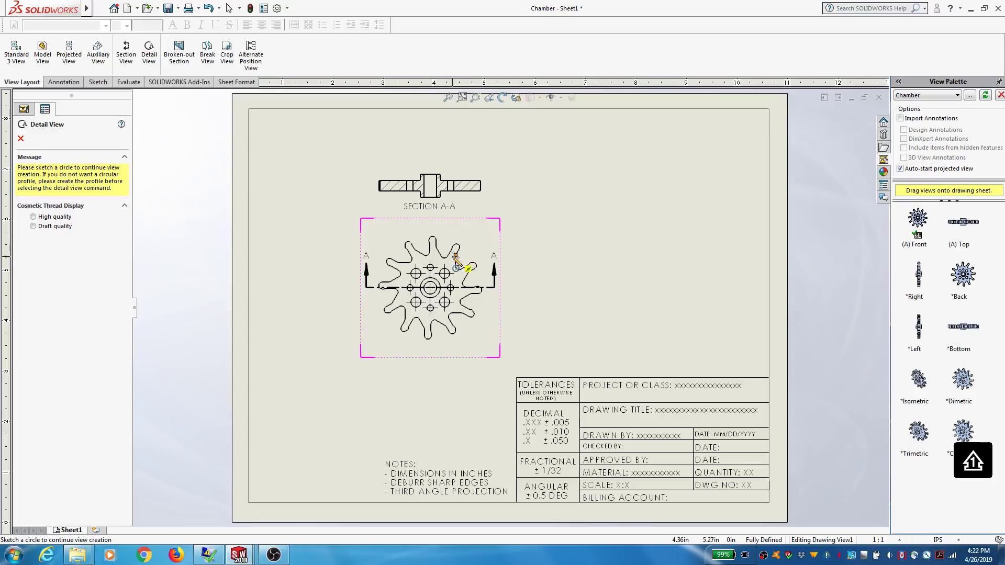
pyautogui.scroll(-3, 456, 259)
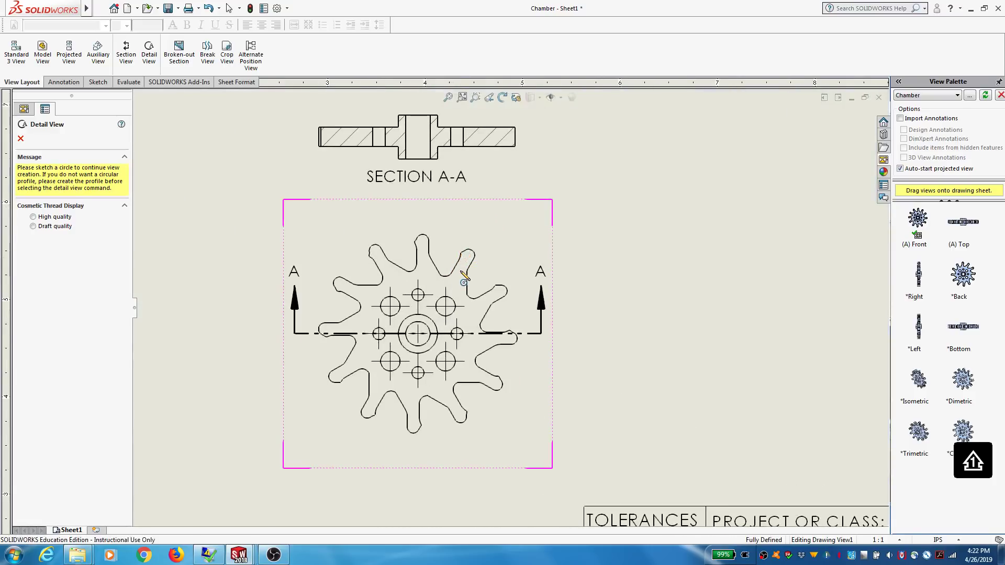
pyautogui.click(460, 270)
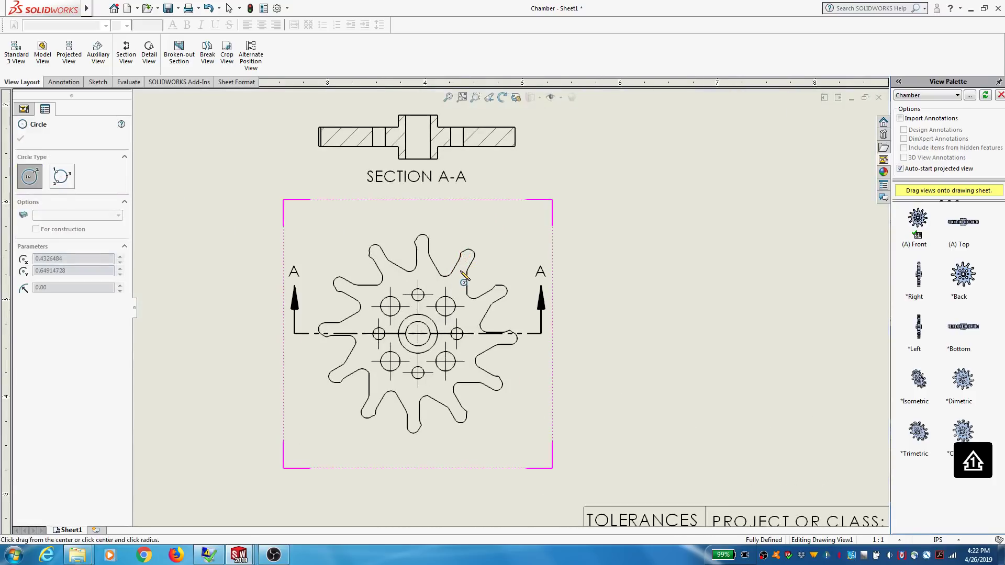
pyautogui.click(467, 239)
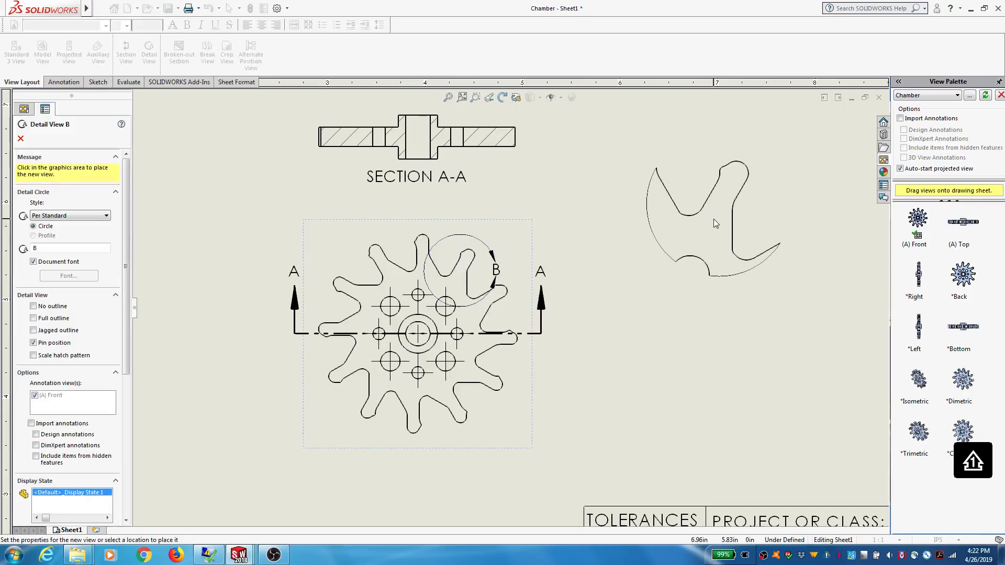
pyautogui.press('f')
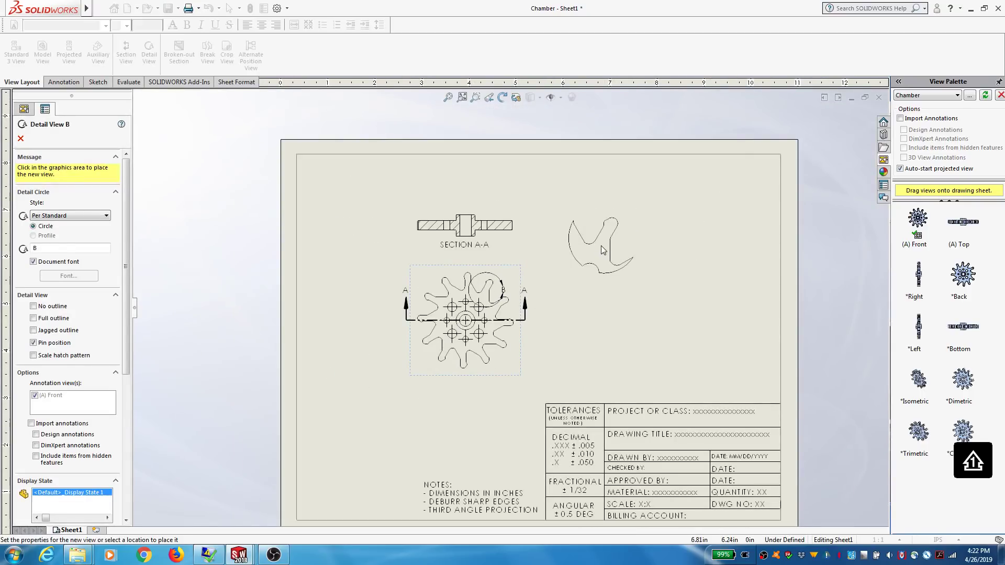
pyautogui.click(614, 246)
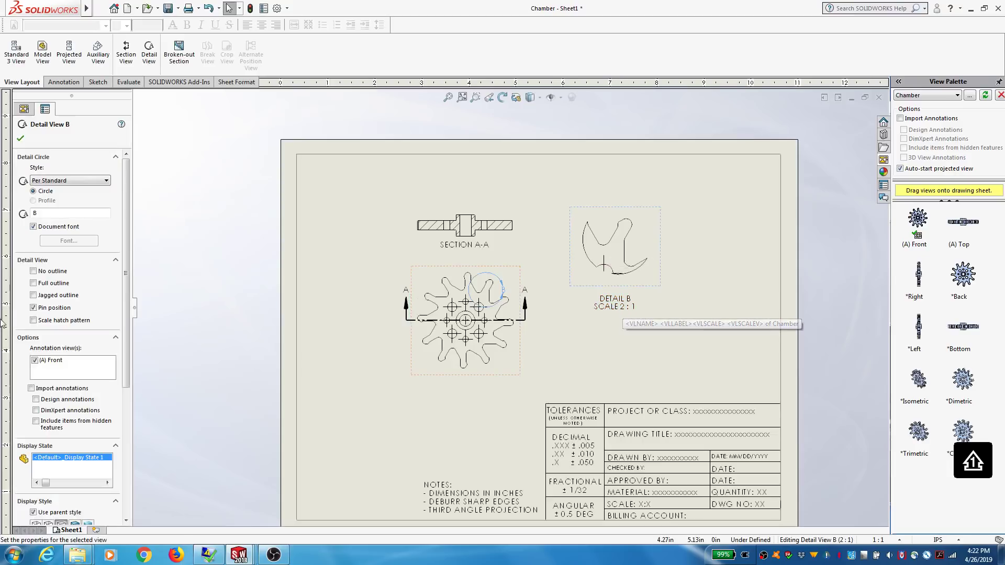
# Step: Set the detail circle's style to With Leader
pyautogui.scroll(-4, 75, 355)
pyautogui.scroll(2, 102, 343)
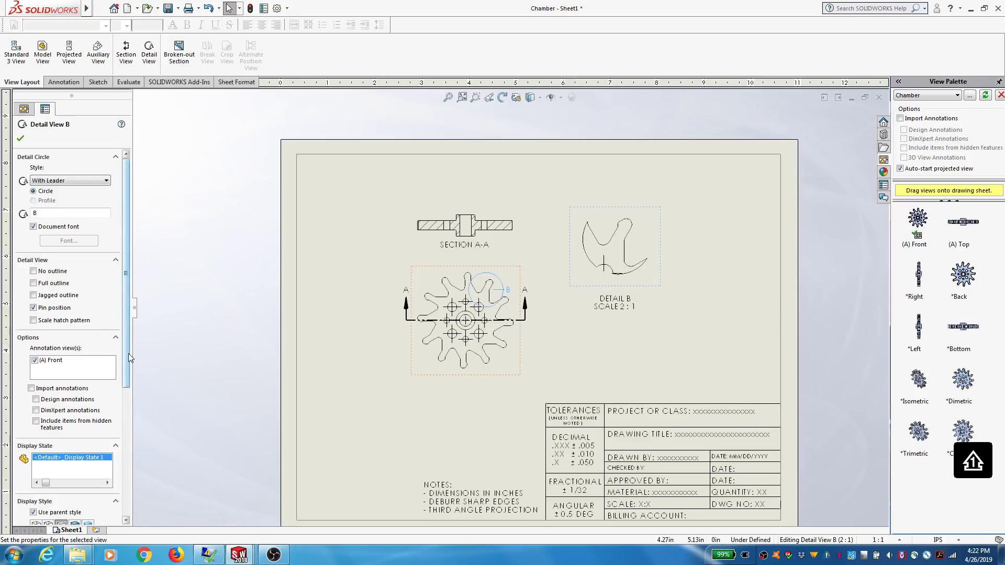
pyautogui.scroll(1, 482, 303)
pyautogui.scroll(-3, 481, 302)
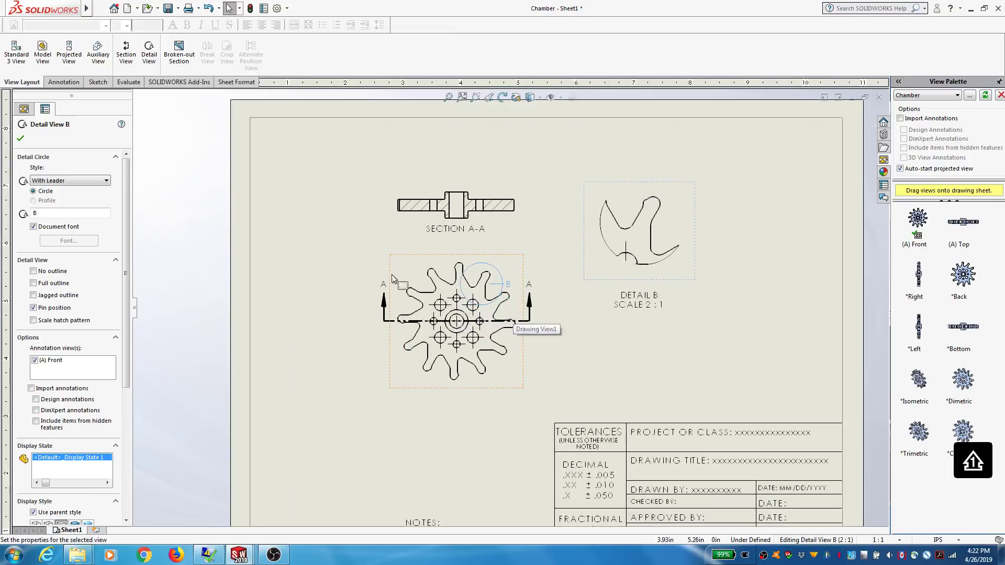
# Step: Set the detail view's custom scale to 4:1 and move the view further right, clear of the front and section views
pyautogui.moveTo(128, 309); pyautogui.dragTo(125, 409)
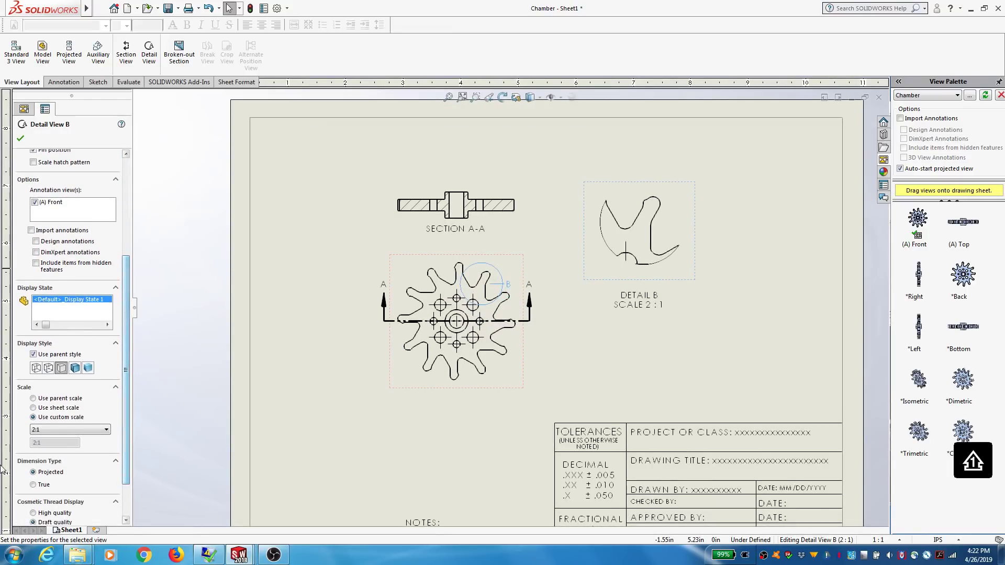
pyautogui.click(50, 429)
pyautogui.click(51, 438)
pyautogui.click(51, 430)
pyautogui.click(36, 465)
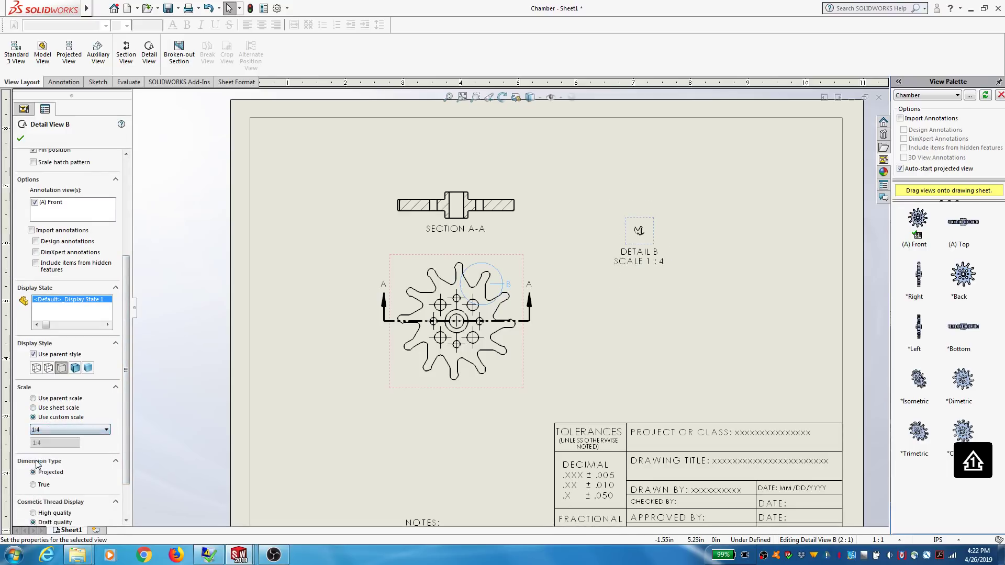
pyautogui.click(50, 429)
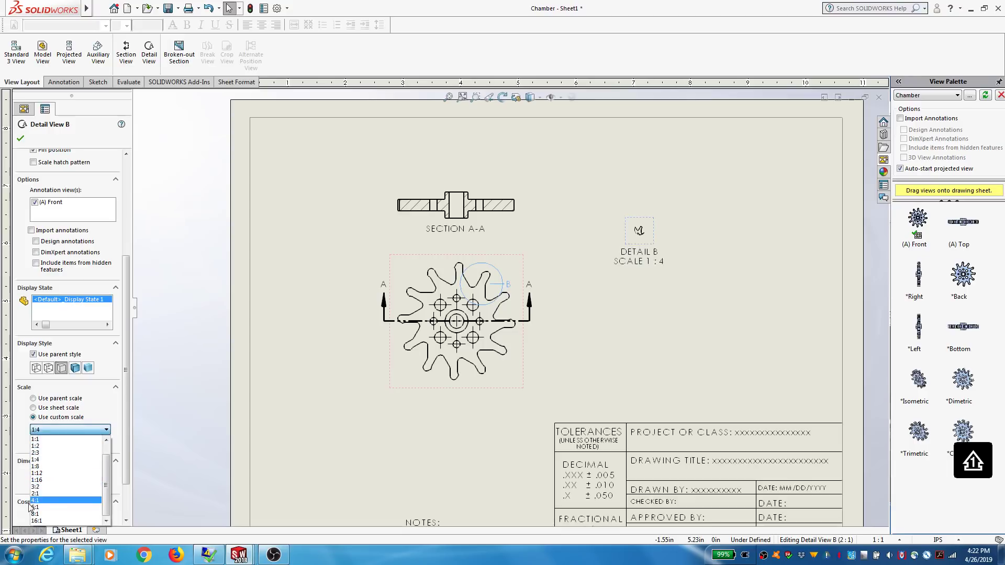
pyautogui.click(29, 504)
pyautogui.click(68, 430)
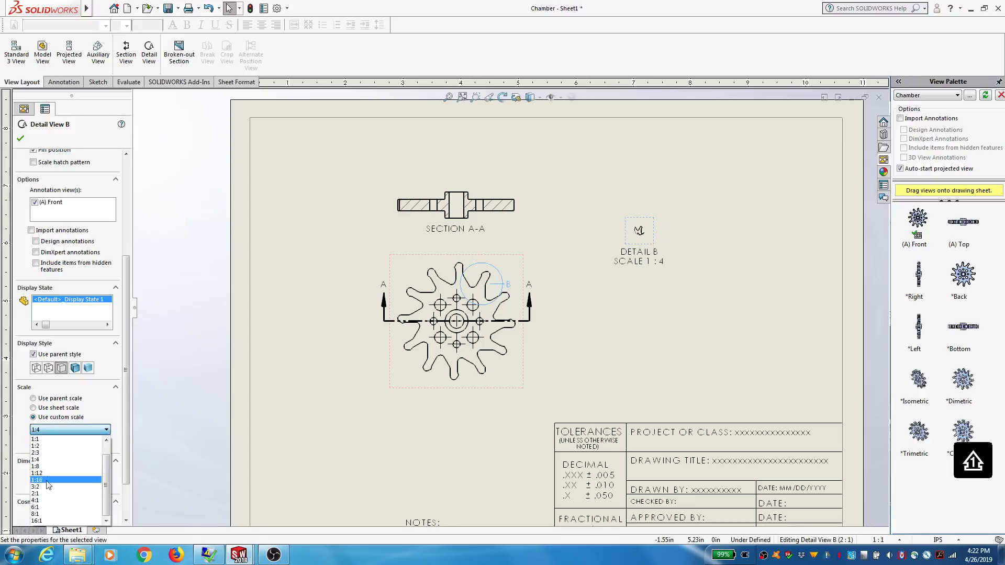
pyautogui.click(48, 501)
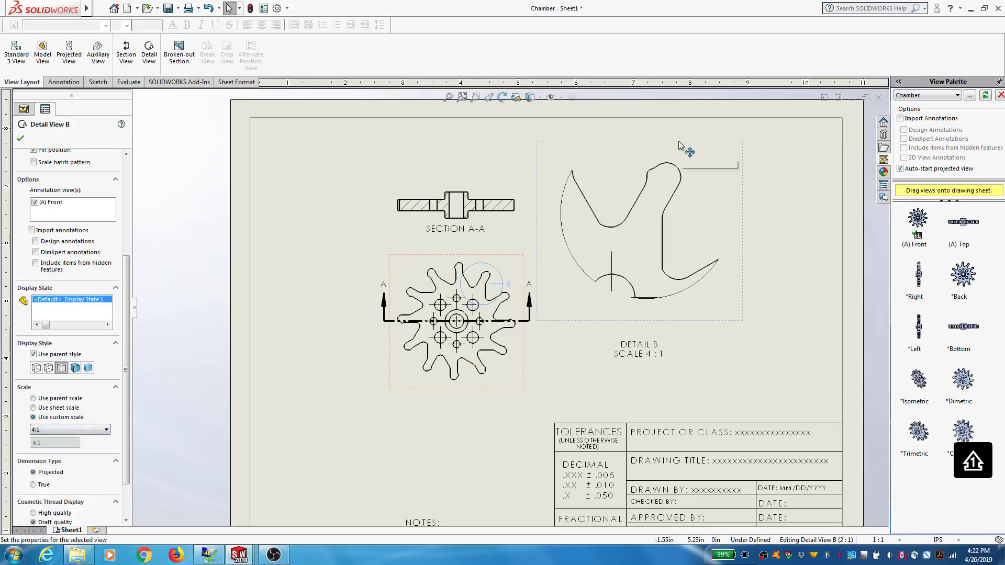
pyautogui.moveTo(680, 147); pyautogui.dragTo(728, 149)
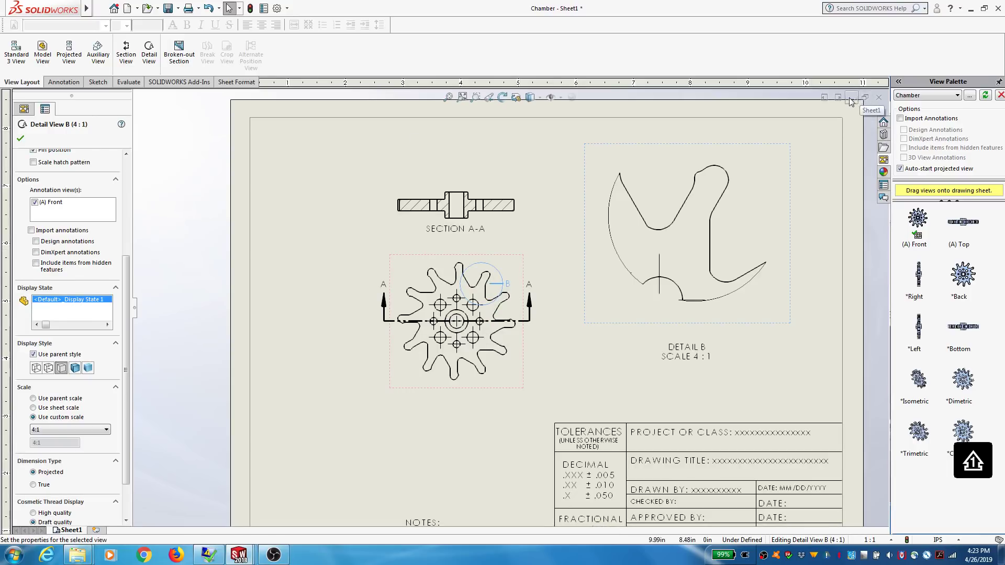
pyautogui.click(22, 139)
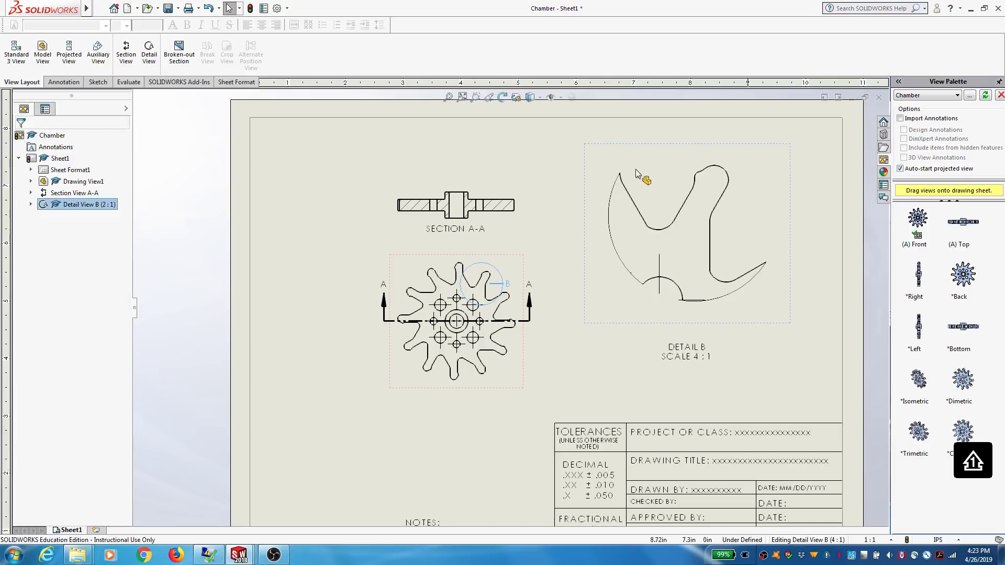
# Step: Bring up the gun Assembly and turn off its section view so the whole model is shown
pyautogui.click(851, 97)
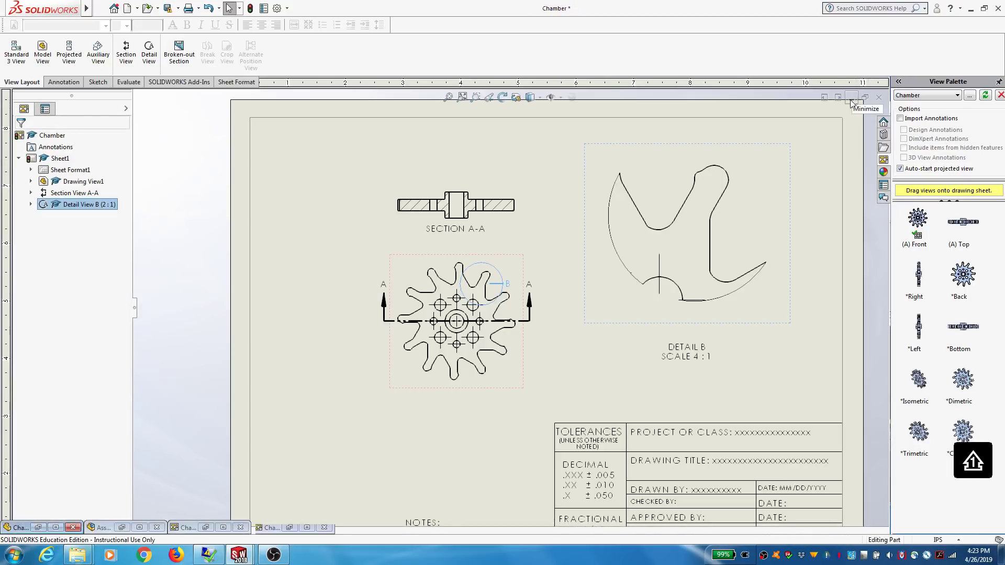
pyautogui.click(141, 527)
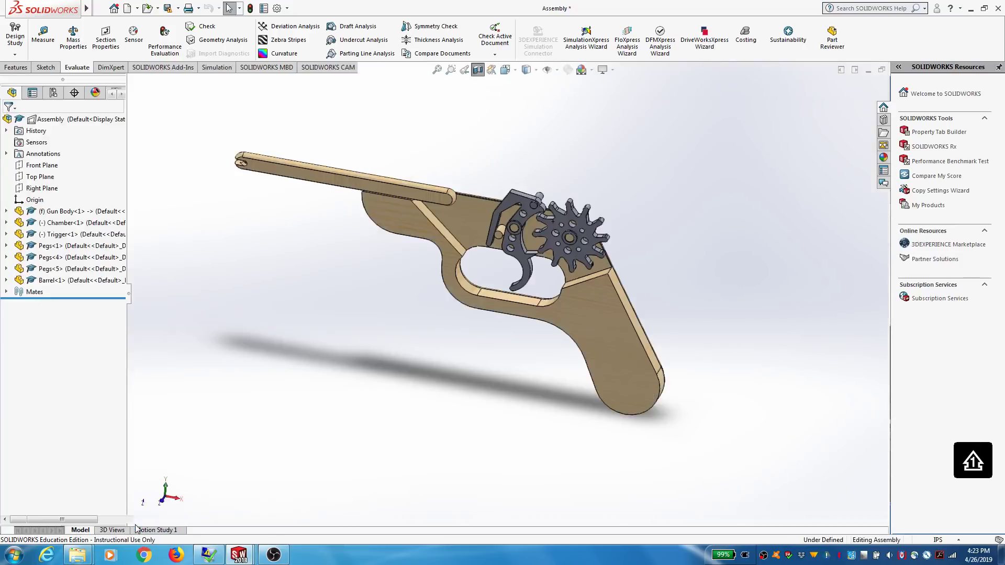
pyautogui.click(469, 70)
pyautogui.moveTo(413, 393); pyautogui.dragTo(431, 338, button='middle')
pyautogui.scroll(-1, 471, 315)
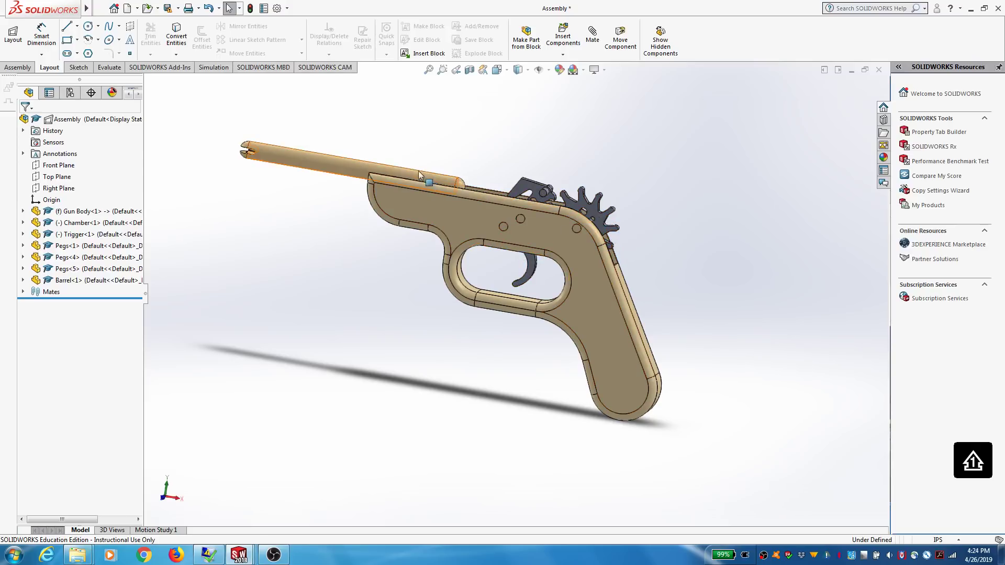
# Step: Start a new drawing from the assembly with the sheet format 2017_22_02_udblock_in.slddrt from the Desktop
pyautogui.click(136, 8)
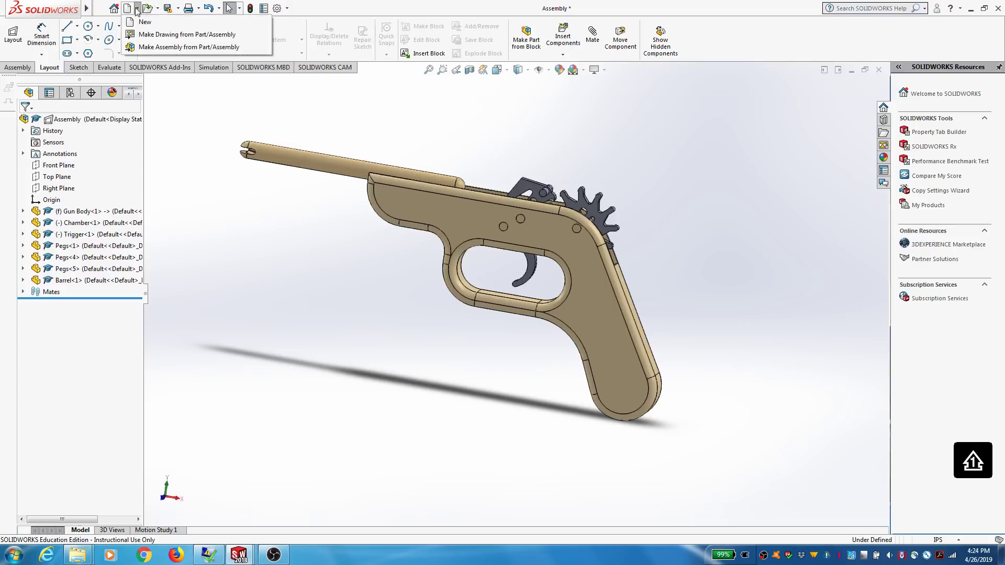
pyautogui.click(156, 35)
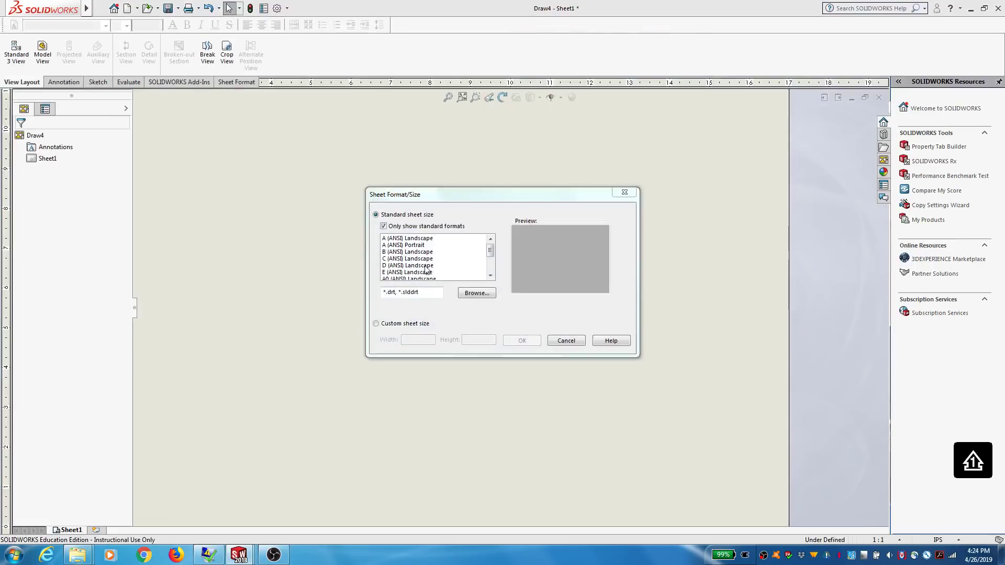
pyautogui.click(476, 293)
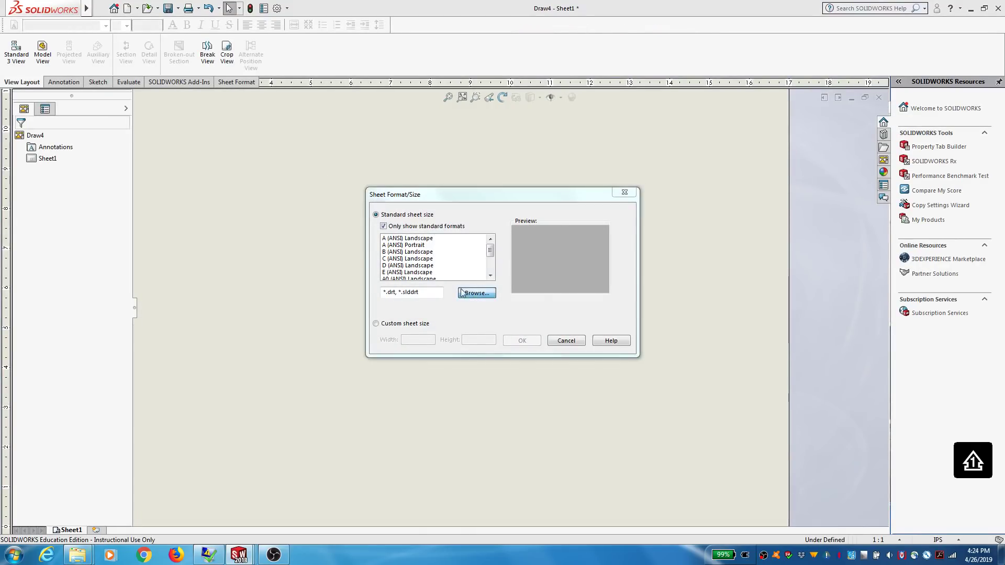
pyautogui.click(371, 211)
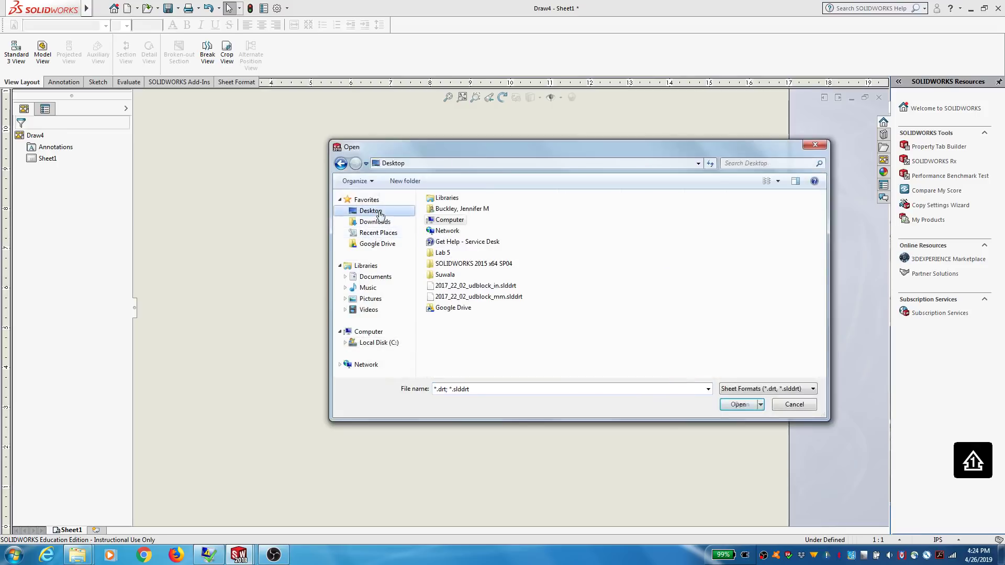
pyautogui.click(474, 285)
pyautogui.click(724, 404)
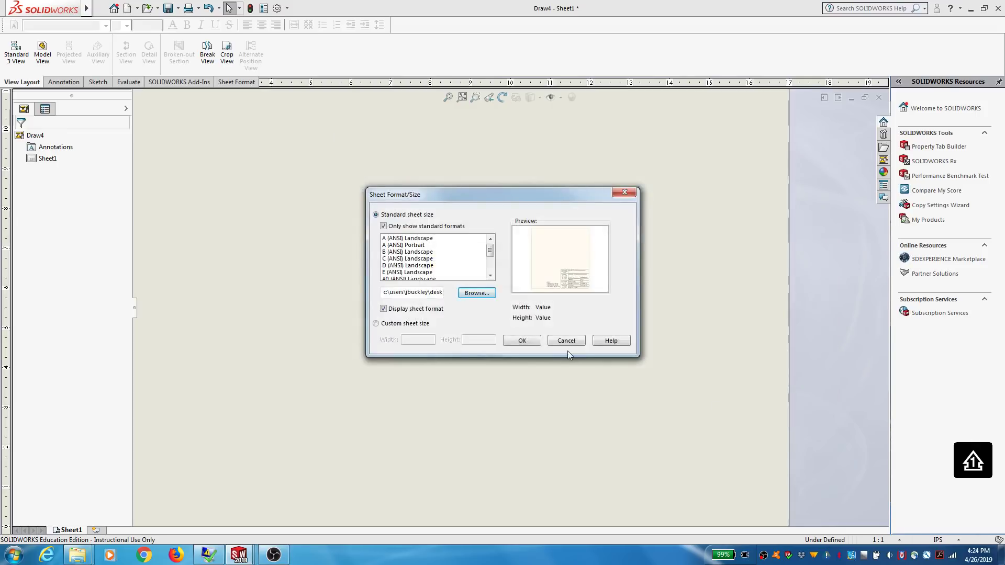
pyautogui.click(522, 341)
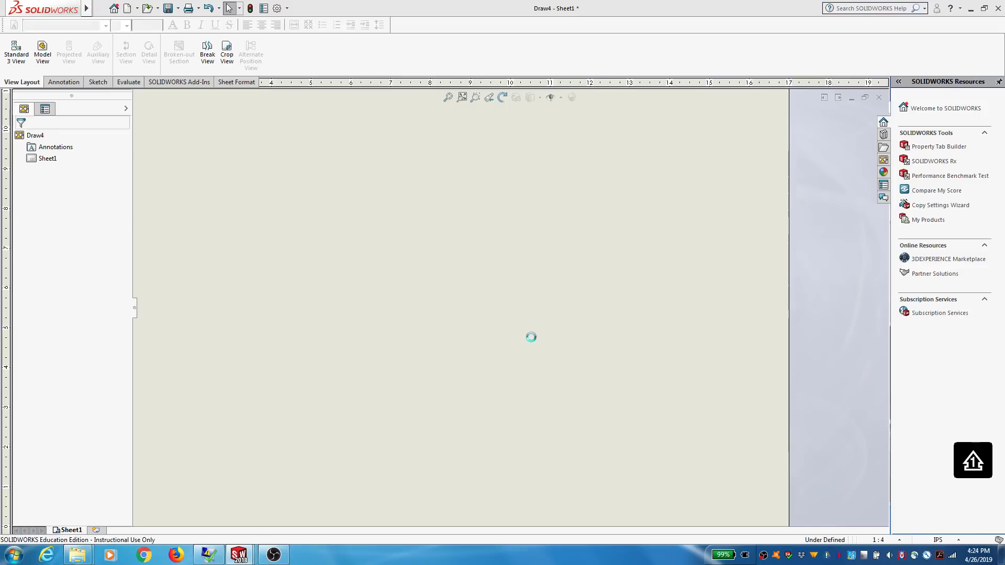
# Step: Place the assembly's Front view on the sheet without projected views and set its custom scale to 2:3
pyautogui.moveTo(963, 222); pyautogui.dragTo(499, 285)
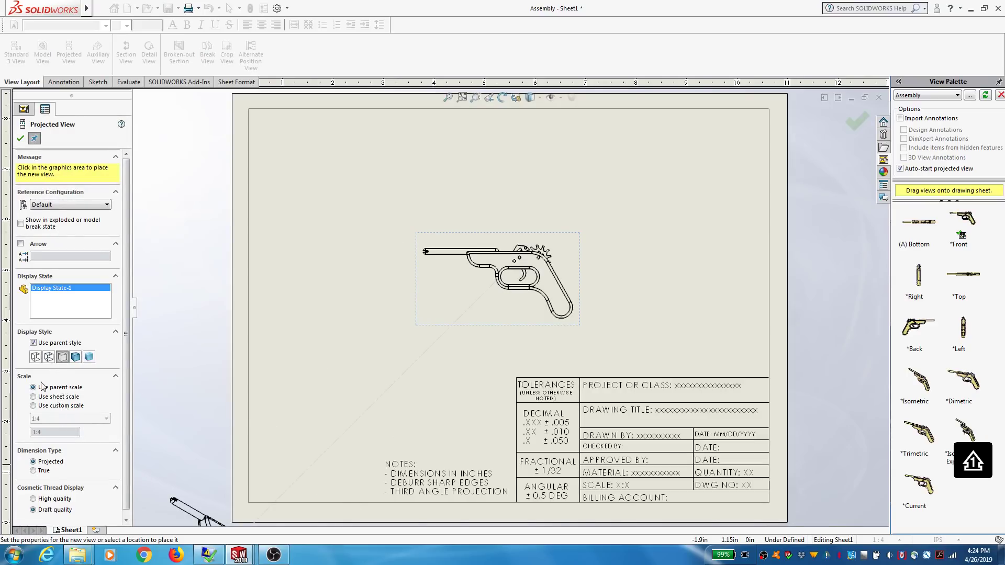
pyautogui.press('Escape')
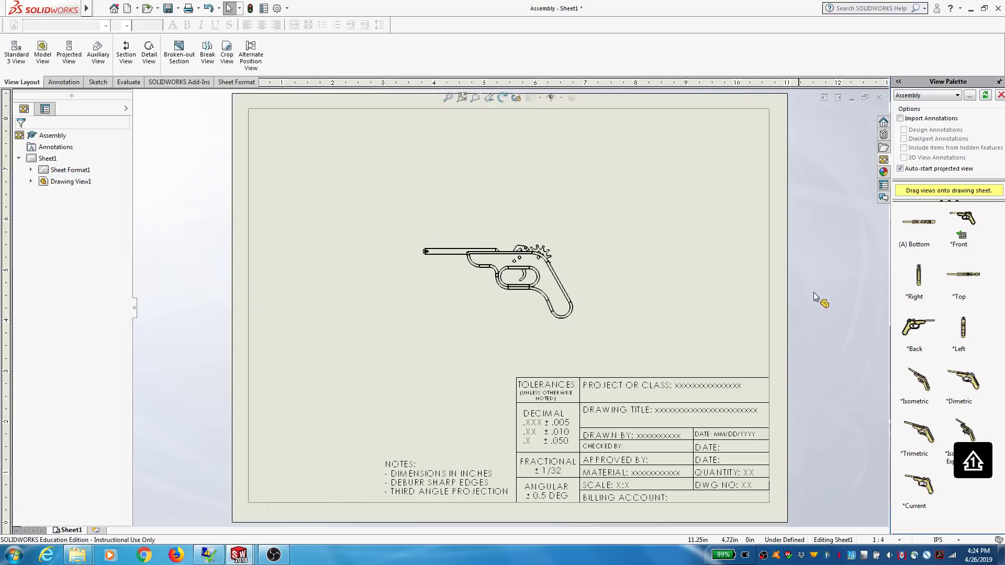
pyautogui.click(554, 264)
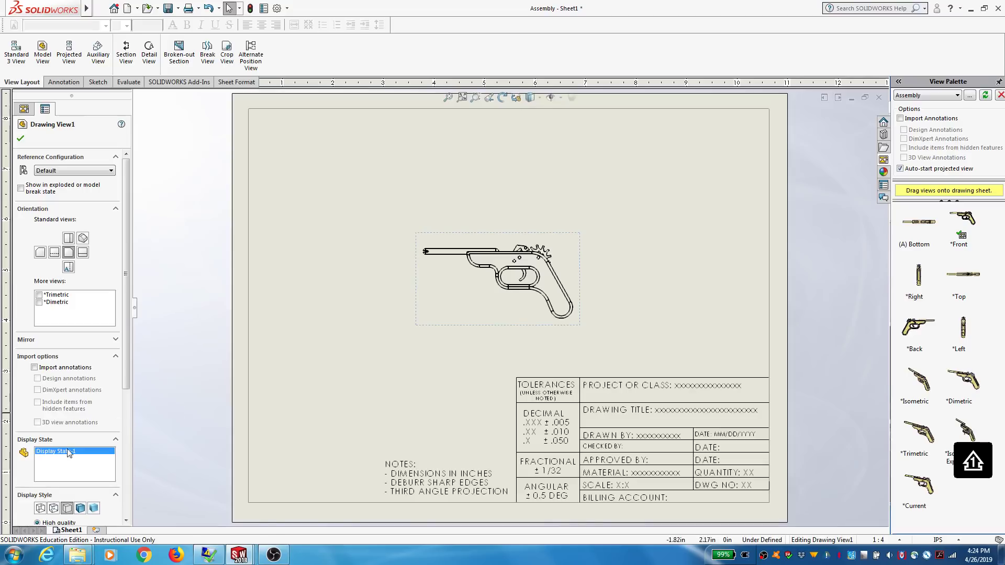
pyautogui.scroll(-5, 68, 453)
pyautogui.click(37, 365)
pyautogui.click(63, 378)
pyautogui.click(60, 404)
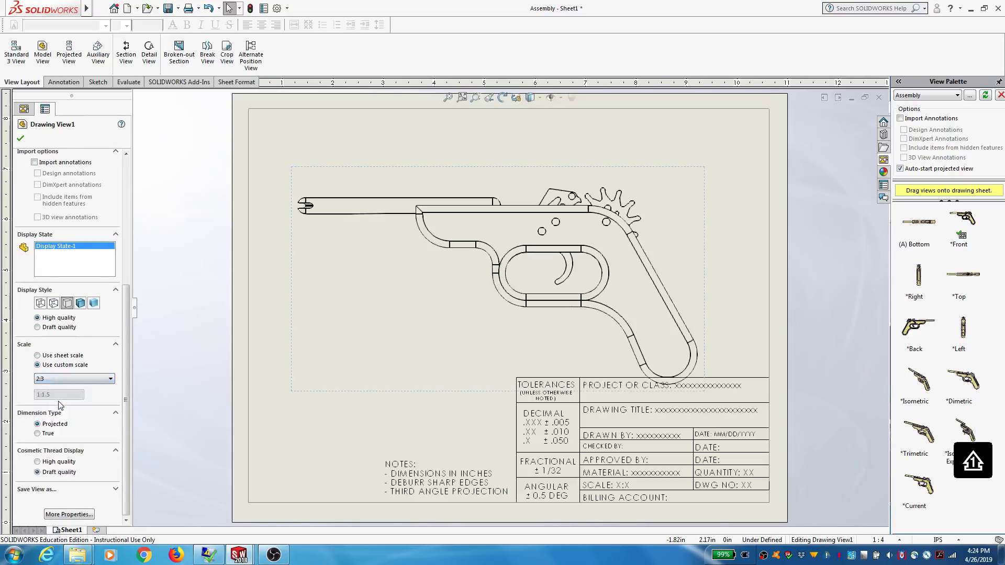
# Step: Move the assembly's front view up so that it clears the title block
pyautogui.moveTo(515, 167); pyautogui.dragTo(508, 141)
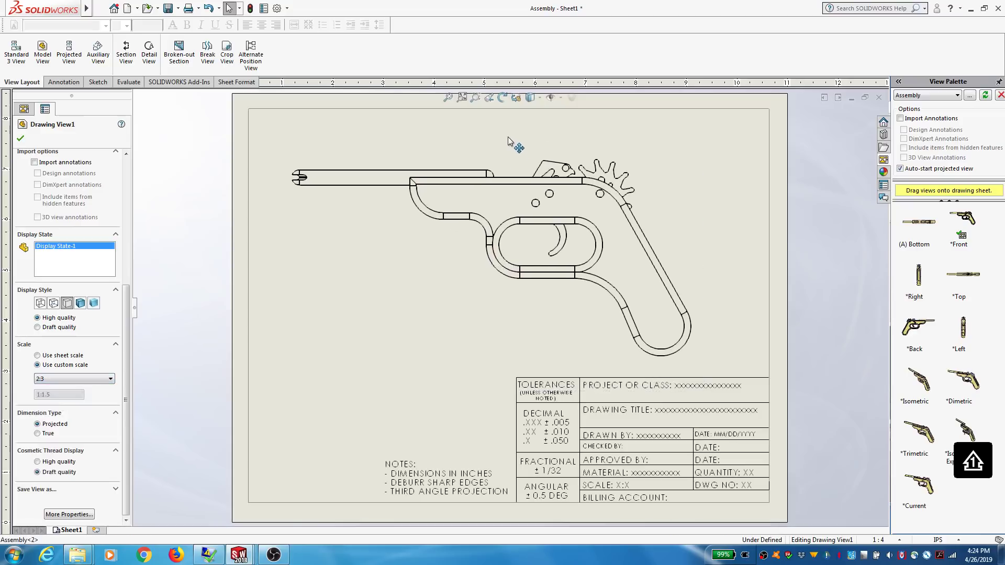
pyautogui.click(20, 139)
pyautogui.press('f')
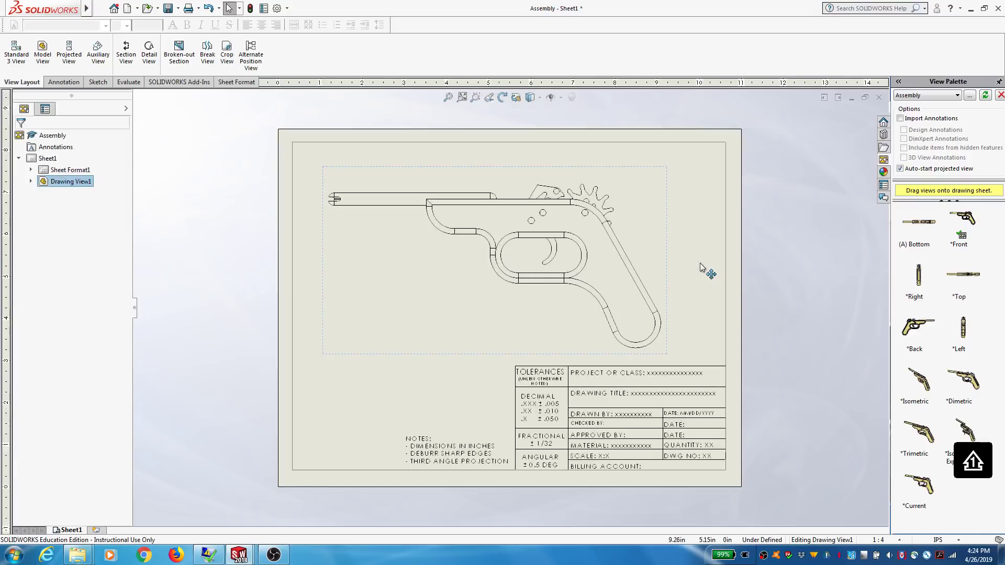
pyautogui.click(354, 147)
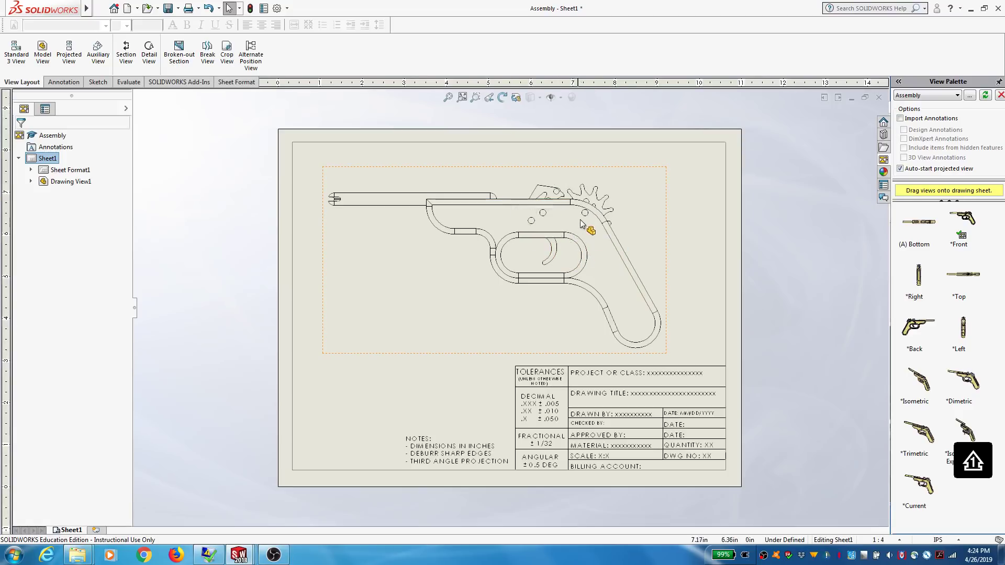
# Step: Create a broken-out section of the front view with a closed spline around the hammer and toothed wheel, excluding no components, 0.10 in deep
pyautogui.click(183, 61)
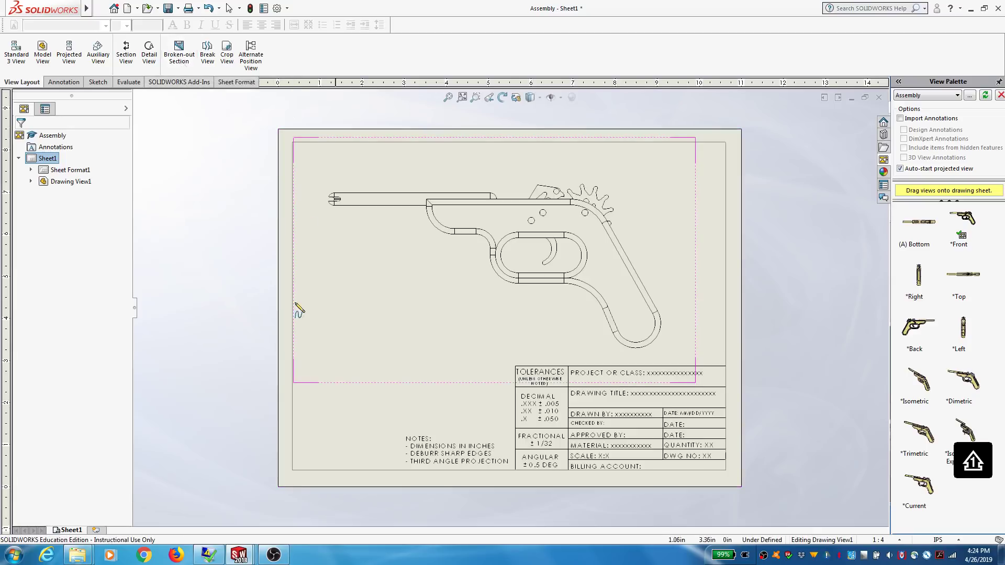
pyautogui.press('Escape')
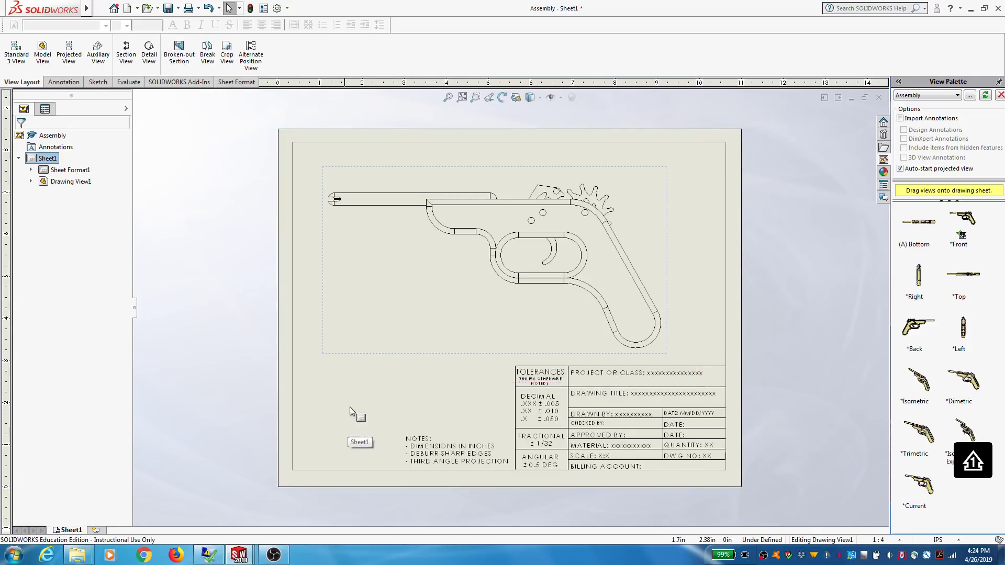
pyautogui.click(191, 41)
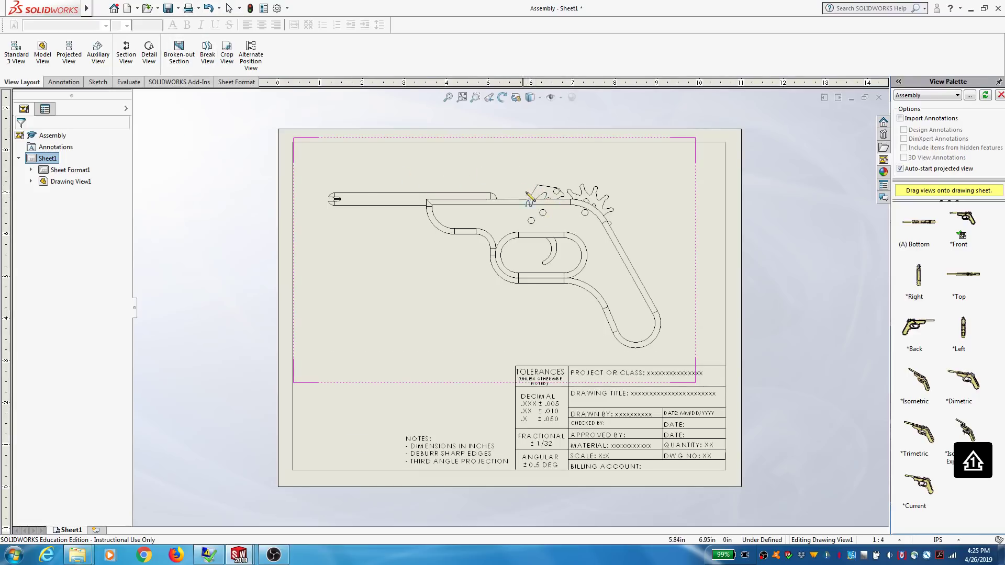
pyautogui.click(518, 185)
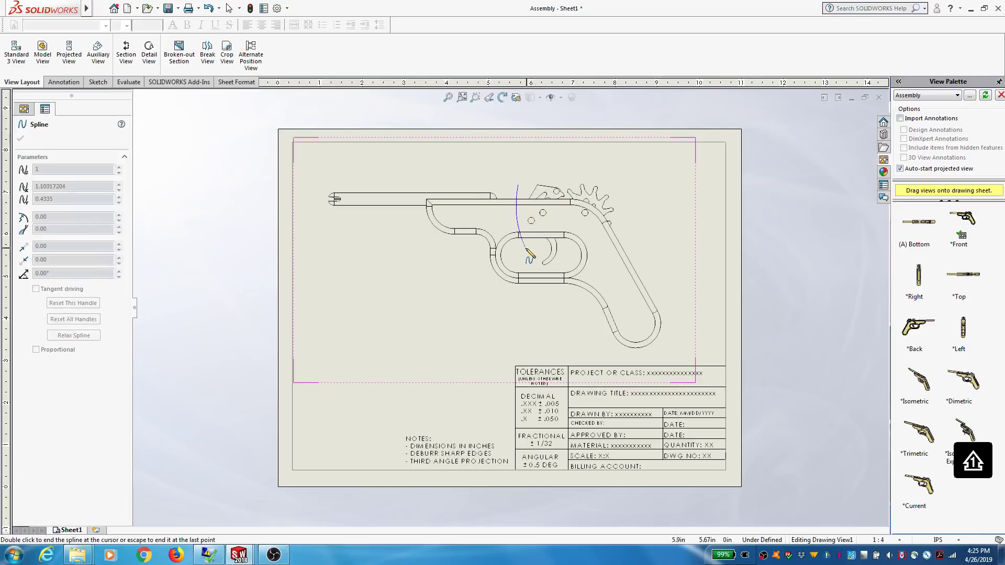
pyautogui.click(566, 249)
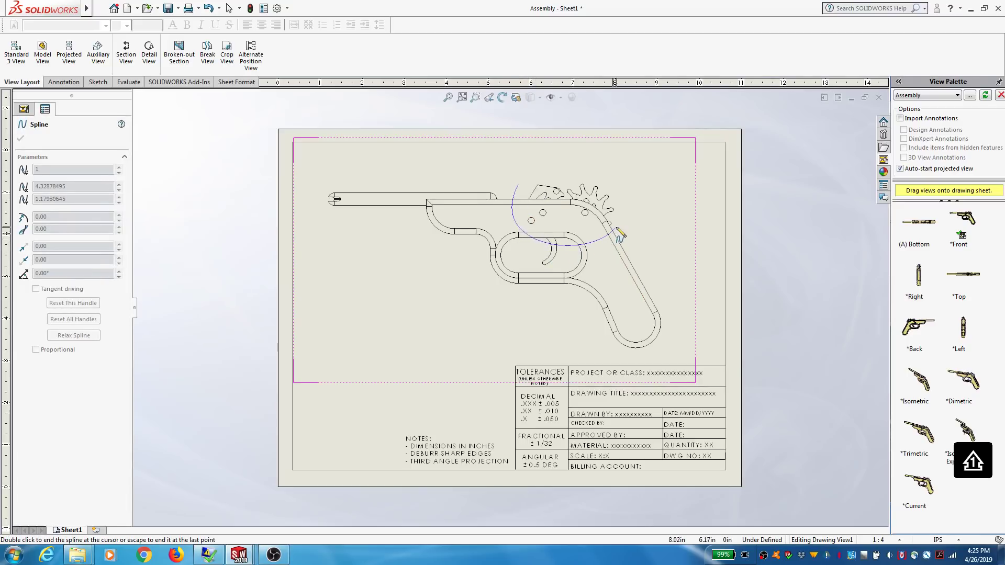
pyautogui.click(616, 227)
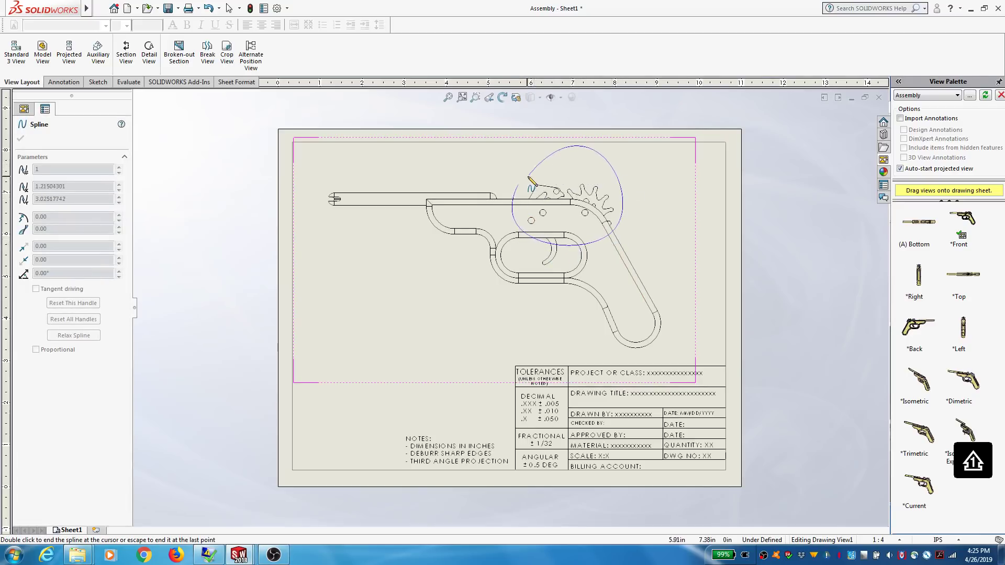
pyautogui.click(517, 183)
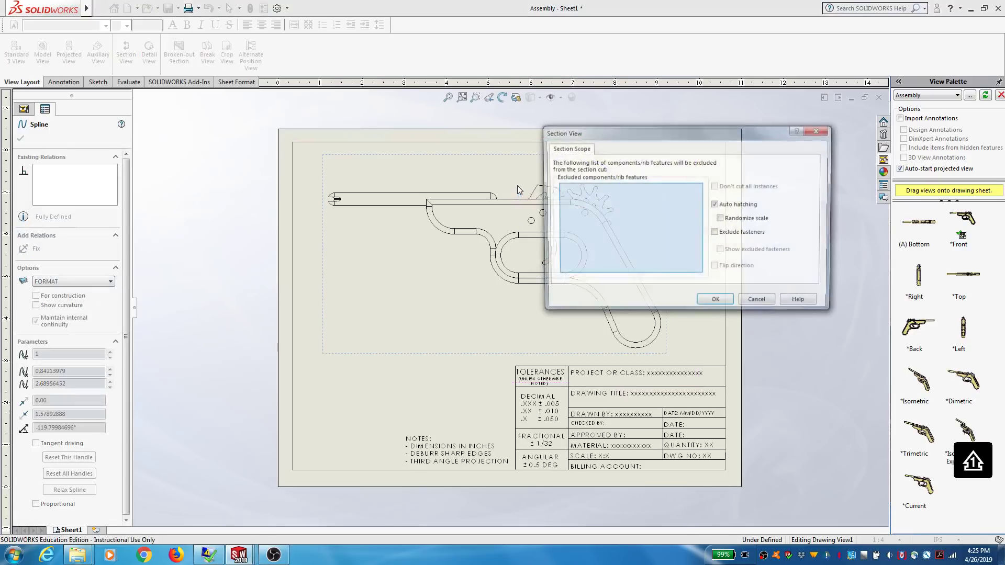
pyautogui.click(718, 308)
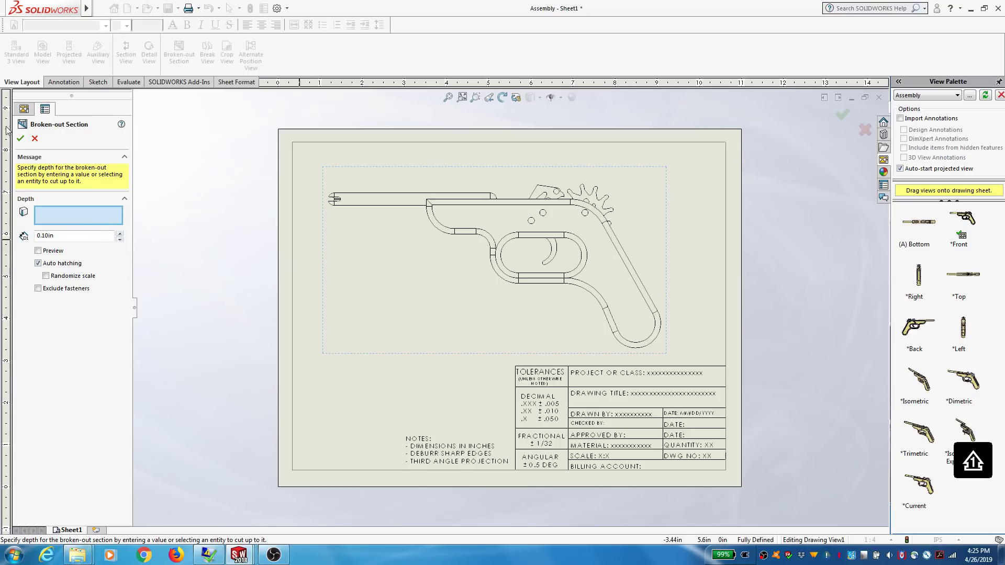
pyautogui.click(21, 139)
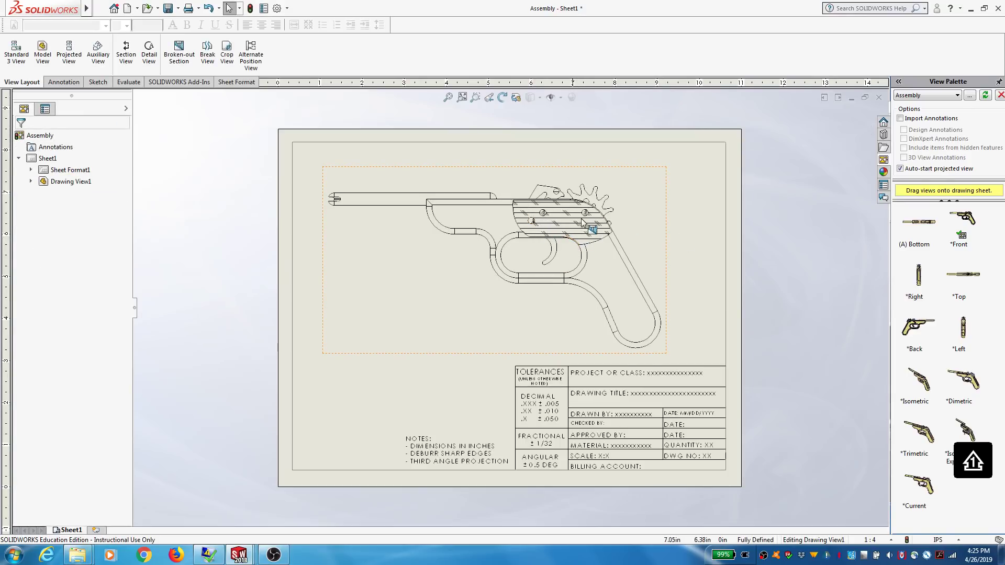
# Step: Edit the definition of the front view's broken-out section and set its depth to 0.30 in
pyautogui.click(30, 170)
pyautogui.click(30, 169)
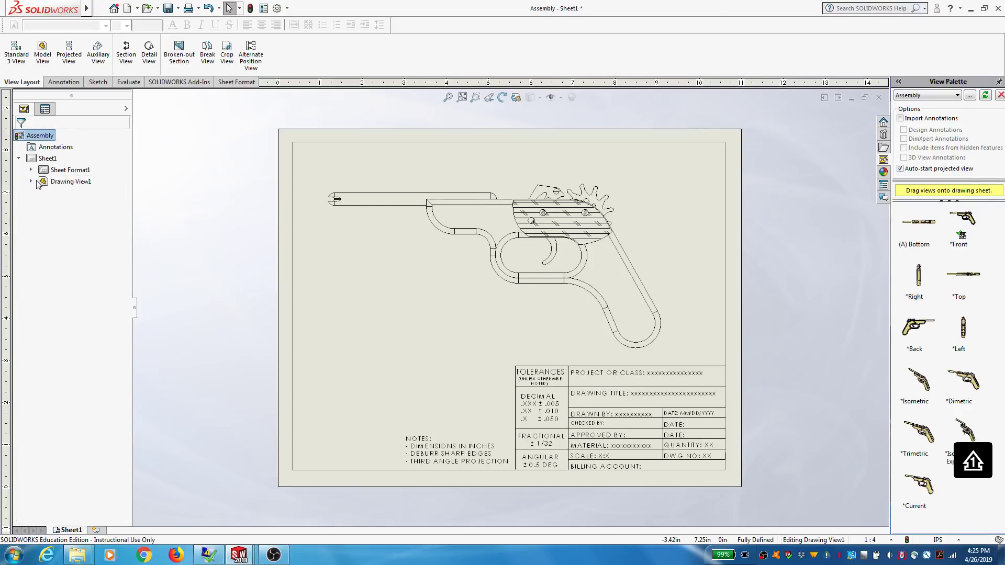
pyautogui.click(31, 181)
pyautogui.click(65, 193)
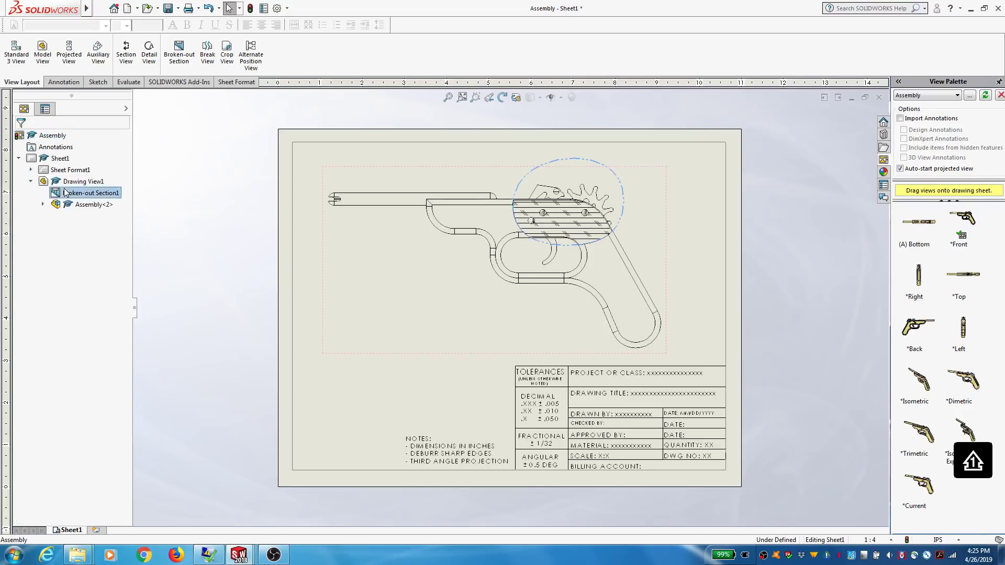
pyautogui.rightClick(68, 193)
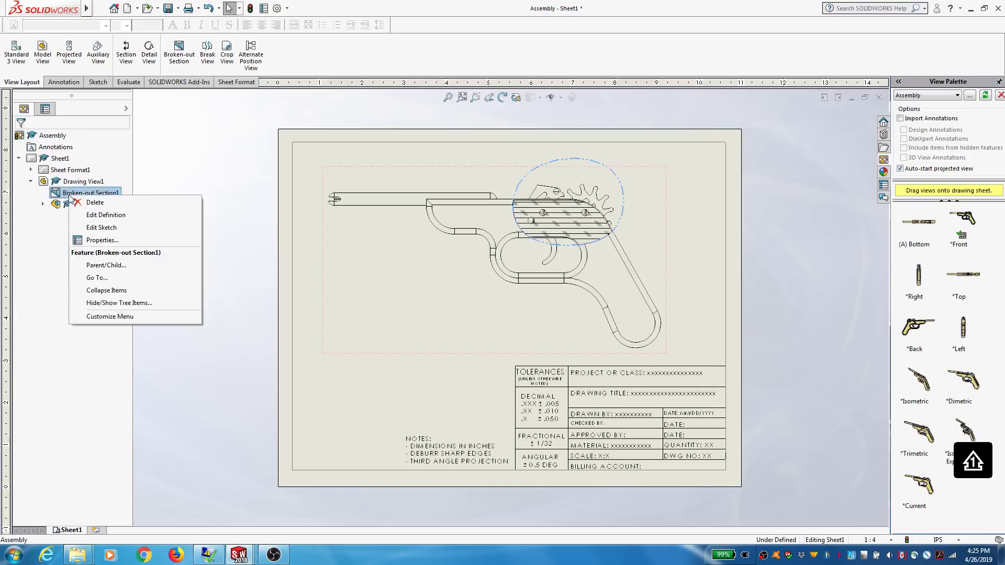
pyautogui.click(113, 215)
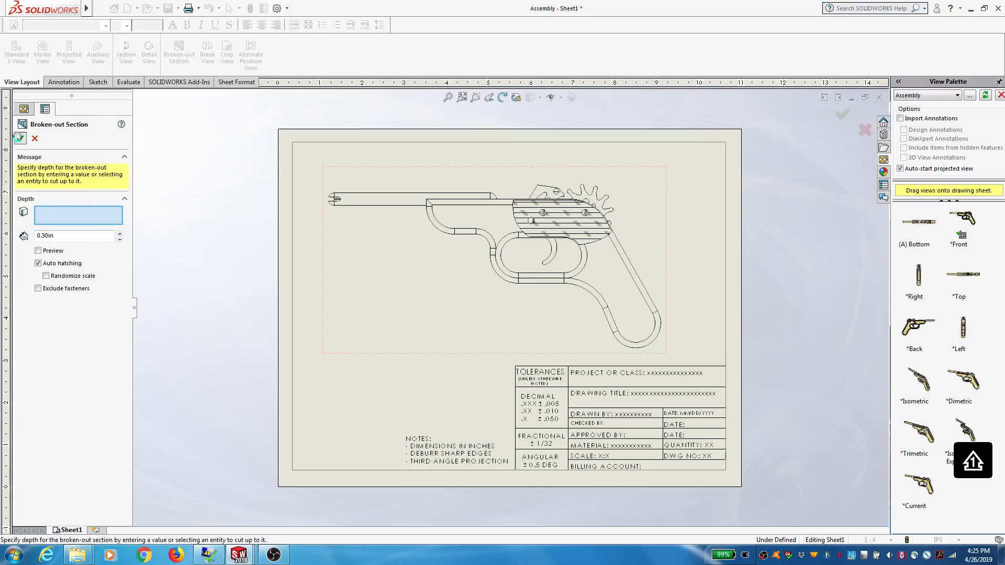
pyautogui.click(21, 138)
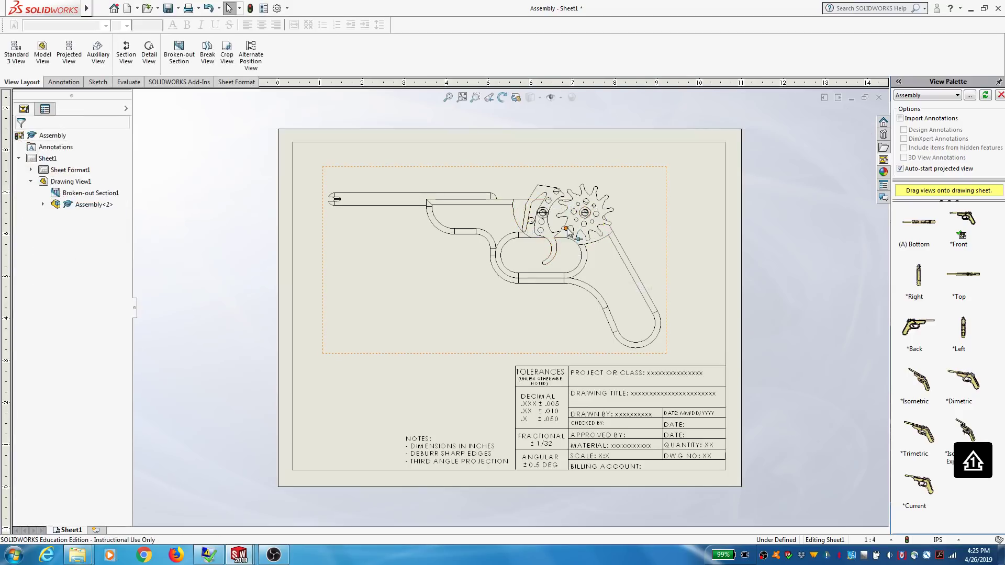
pyautogui.scroll(-2, 570, 232)
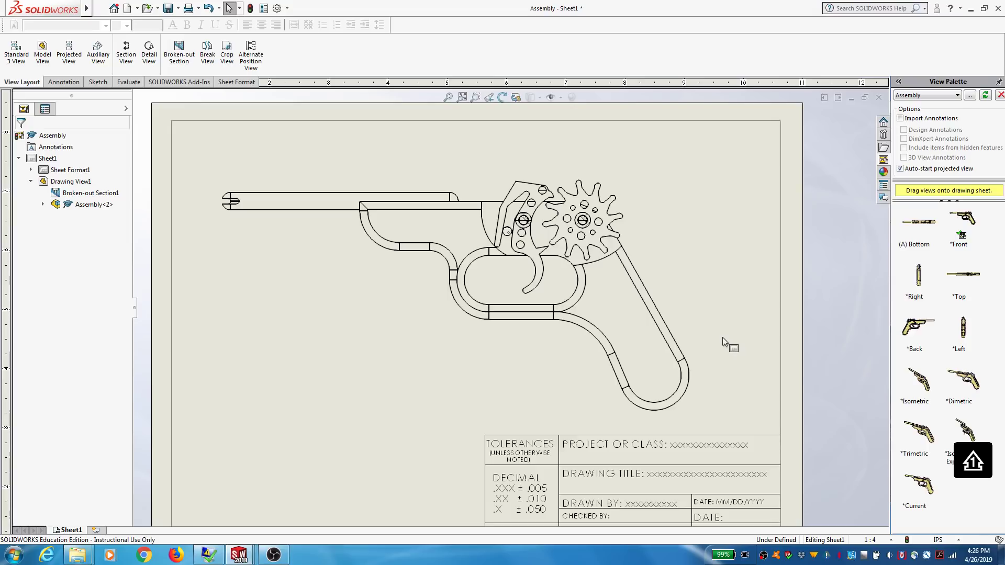
pyautogui.scroll(-1, 722, 337)
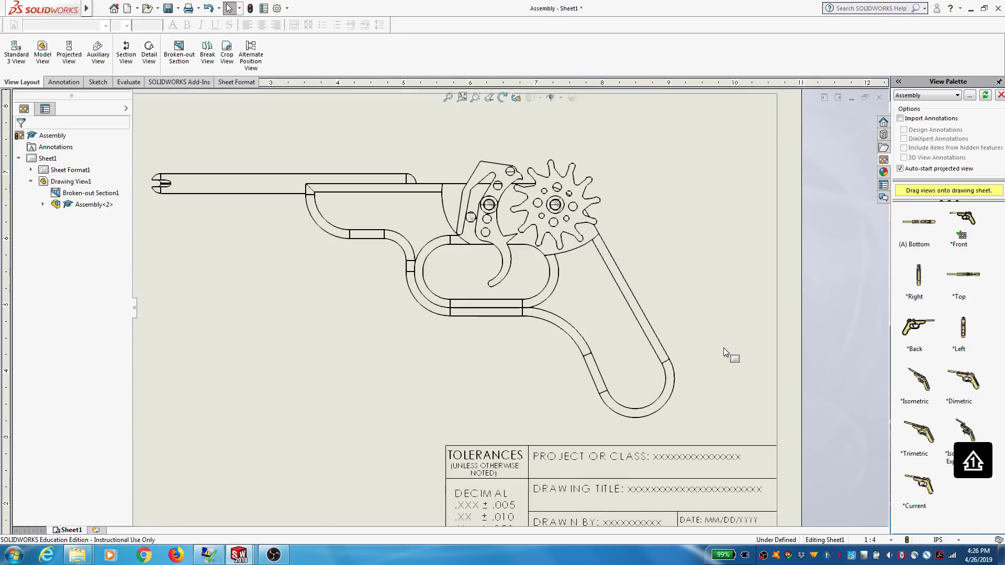
pyautogui.scroll(2, 723, 347)
pyautogui.scroll(1, 723, 347)
pyautogui.scroll(-1, 613, 451)
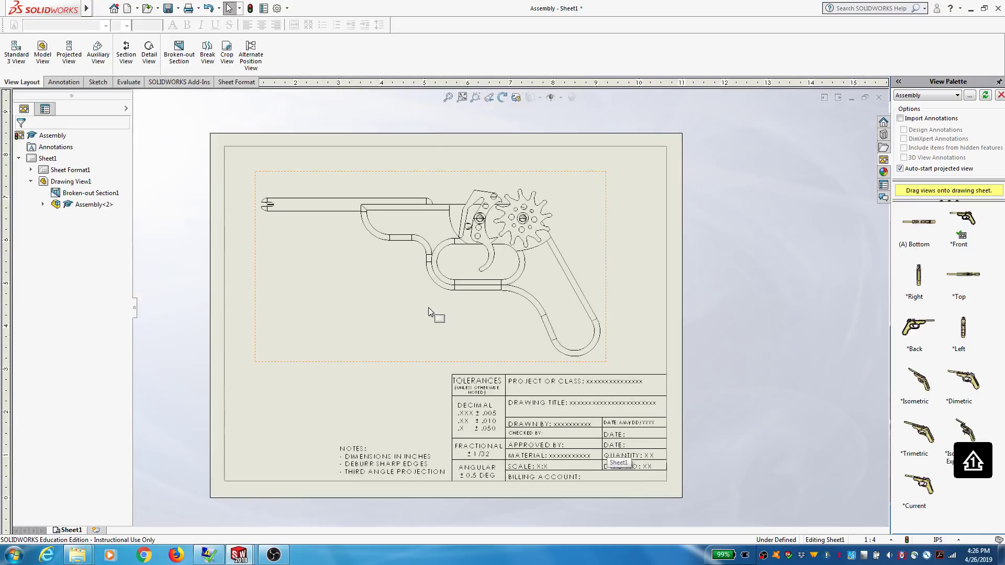
pyautogui.scroll(-1, 319, 383)
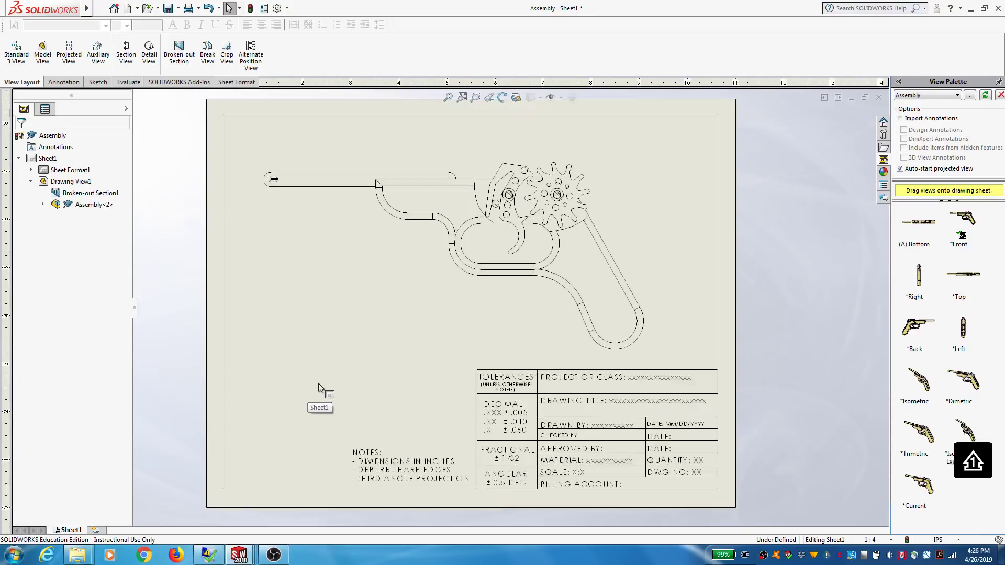